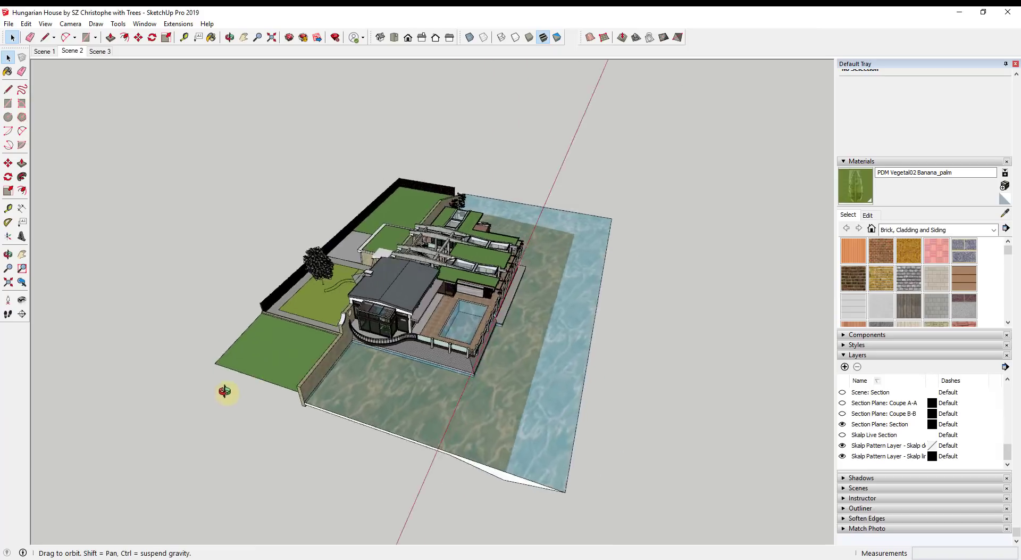
- Show the Hungarian house model's page (220 materials, 372,237 polygons) in 3D Warehouse
scroll(368, 291, "up", 5)
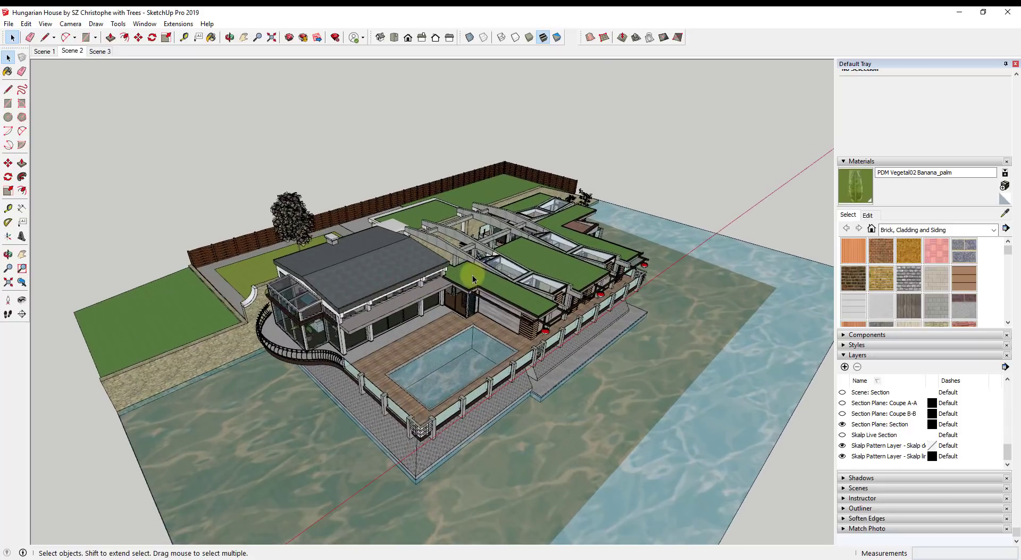
mouse_move(540, 282)
middle_mouse_down()
mouse_move(532, 279)
mouse_move(541, 275)
middle_mouse_up()
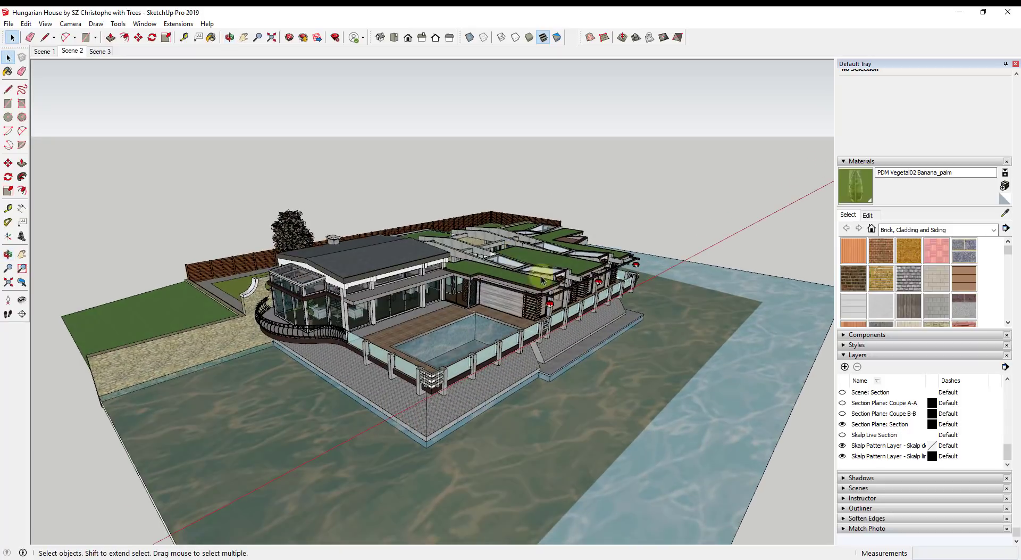
scroll(541, 276, "up", 3)
scroll(448, 314, "down", 2)
scroll(449, 313, "up", 2)
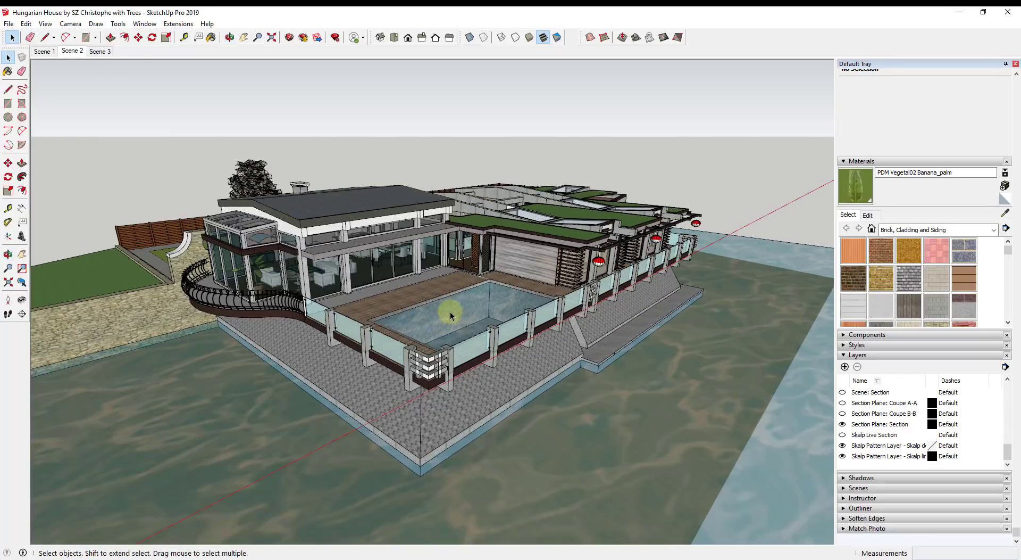
scroll(480, 283, "down", 3)
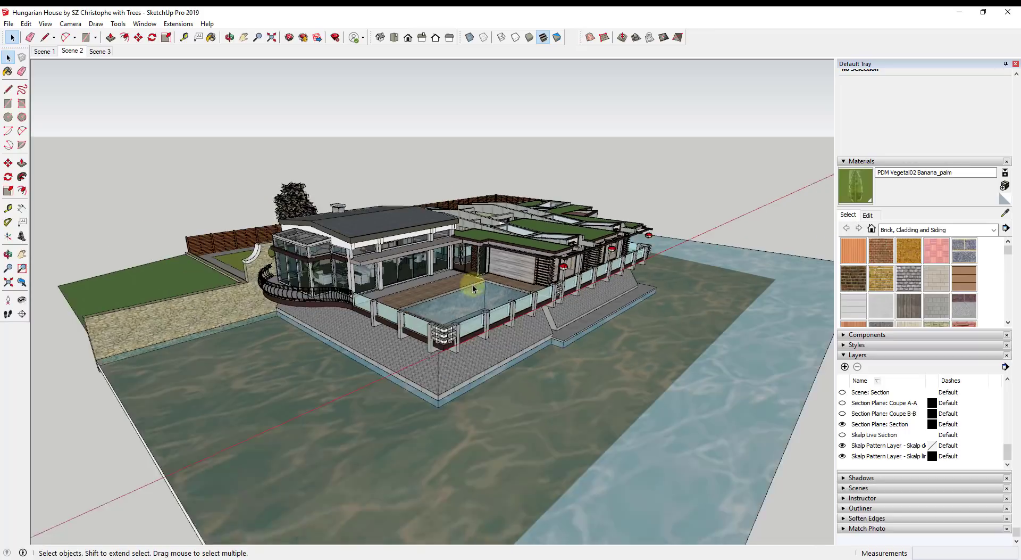
scroll(413, 345, "up", 1)
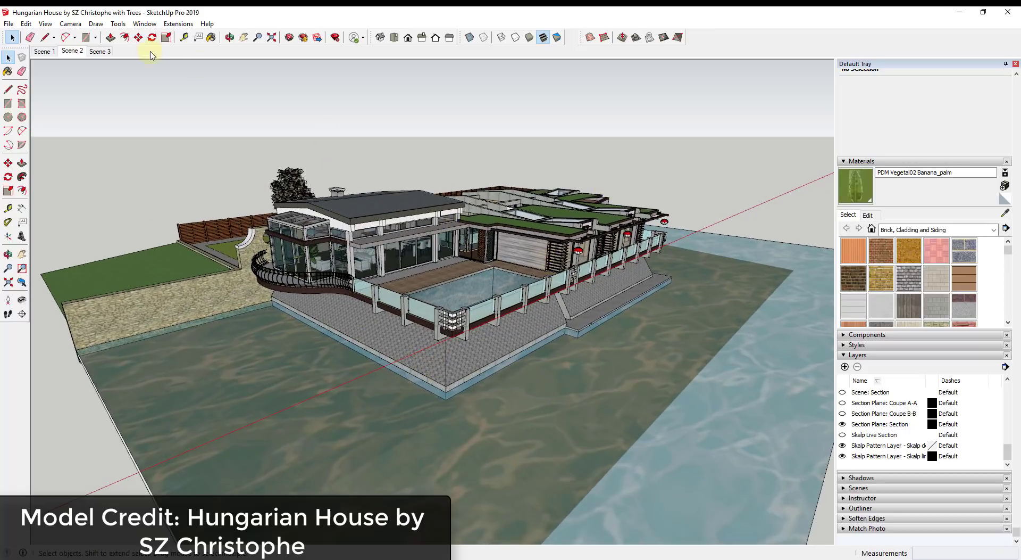
left_click(143, 24)
left_click(159, 114)
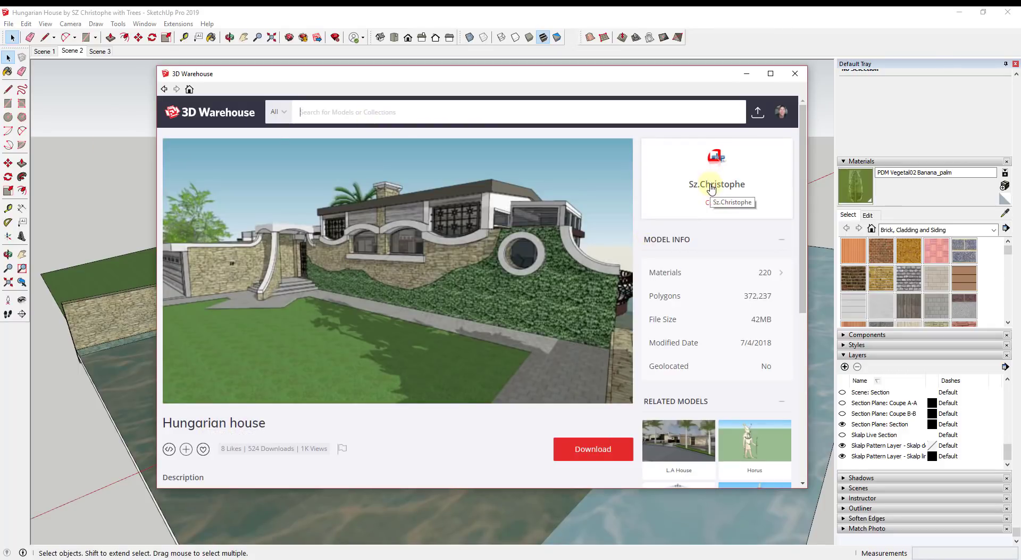
- Close the 3D Warehouse window and frame the whole house
left_click(794, 76)
middle_click_drag(445, 274, 541, 266)
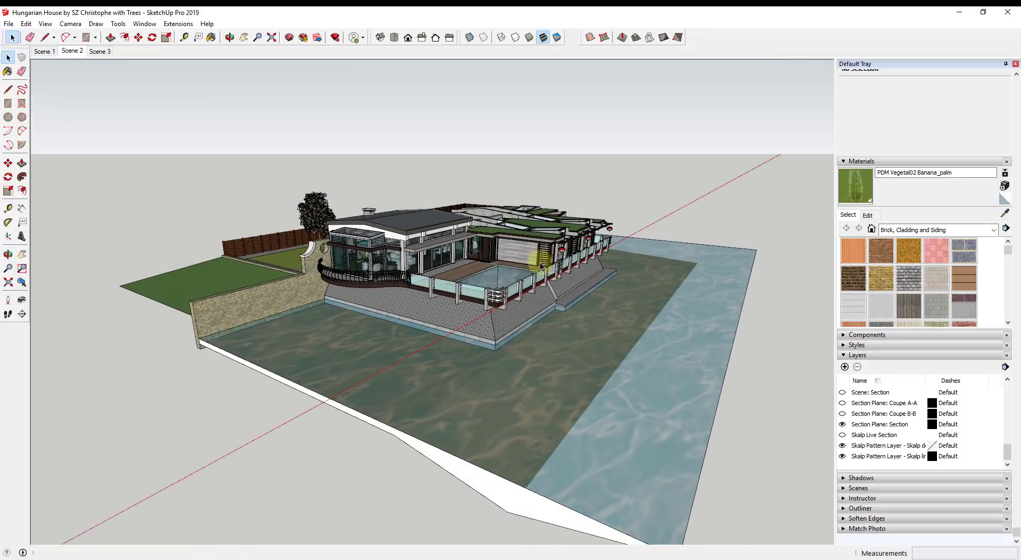
scroll(398, 253, "up", 6)
middle_click_drag(399, 253, 345, 252)
middle_click_drag(219, 256, 726, 282)
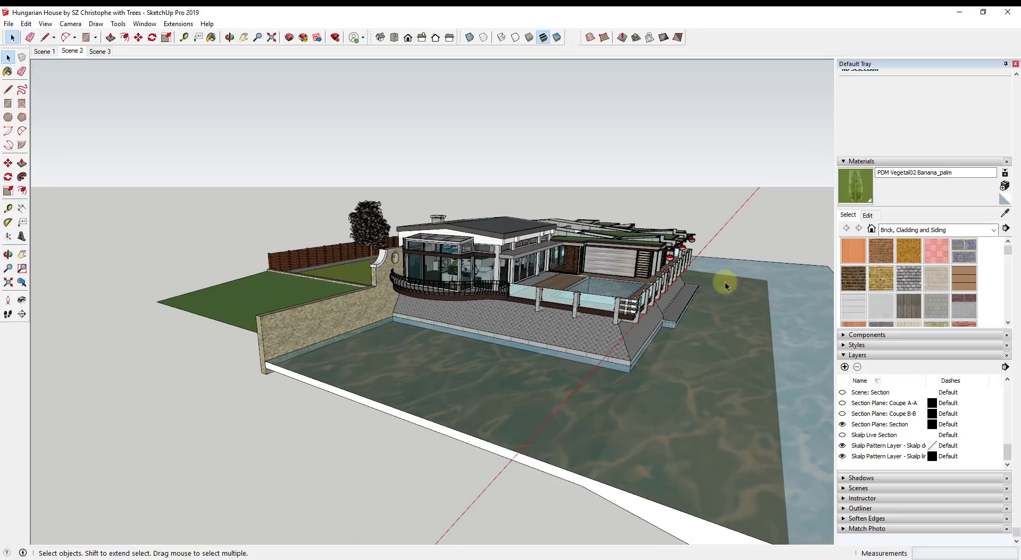
- Cut section plane Section 5 lengthwise through the house facade
left_click(22, 315)
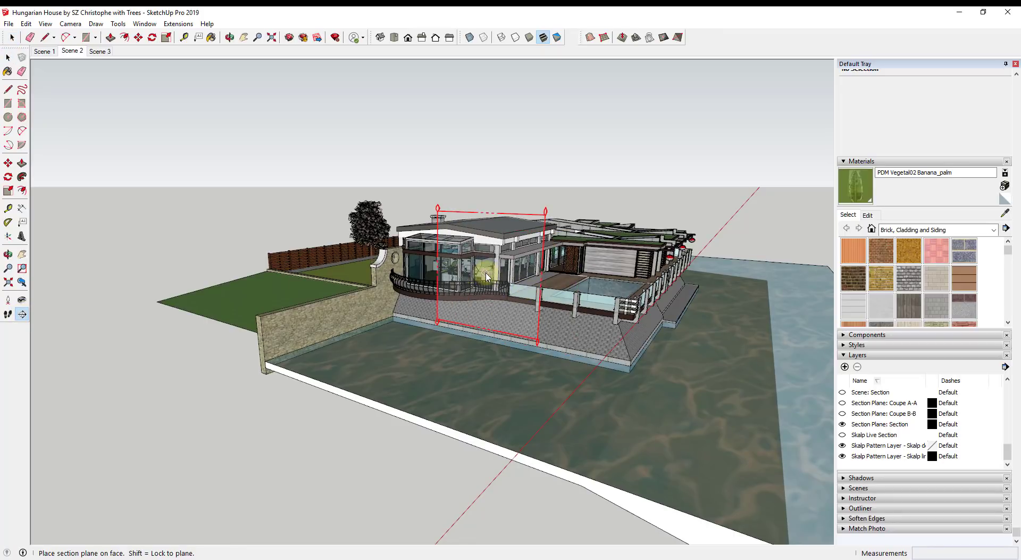
left_click(487, 277)
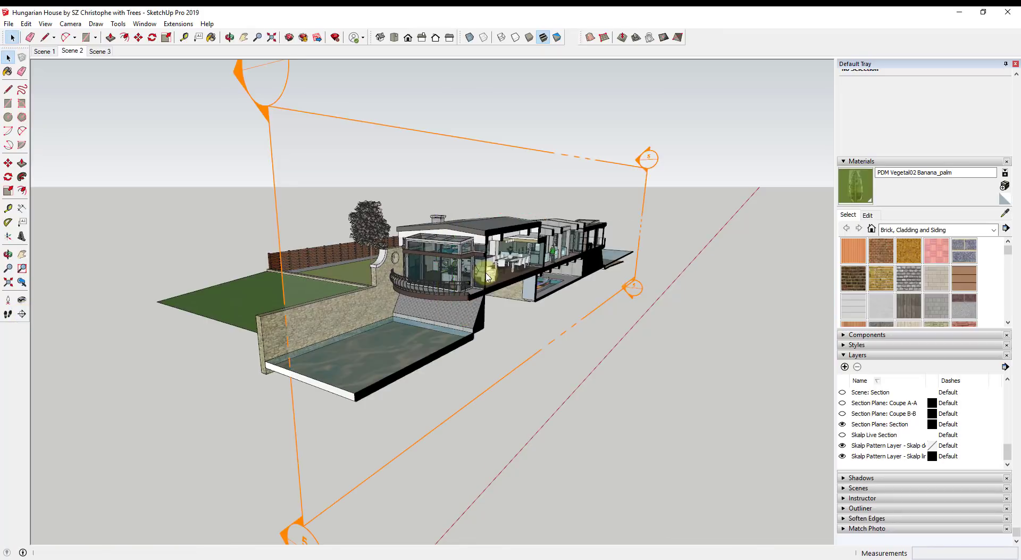
middle_click_drag(531, 266, 234, 232)
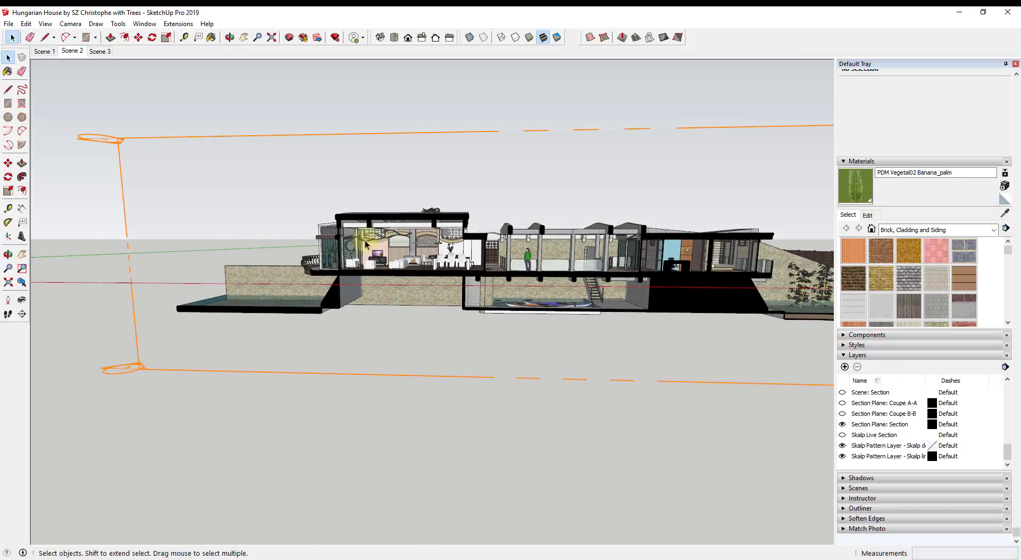
scroll(634, 194, "down", 3)
left_click(638, 217)
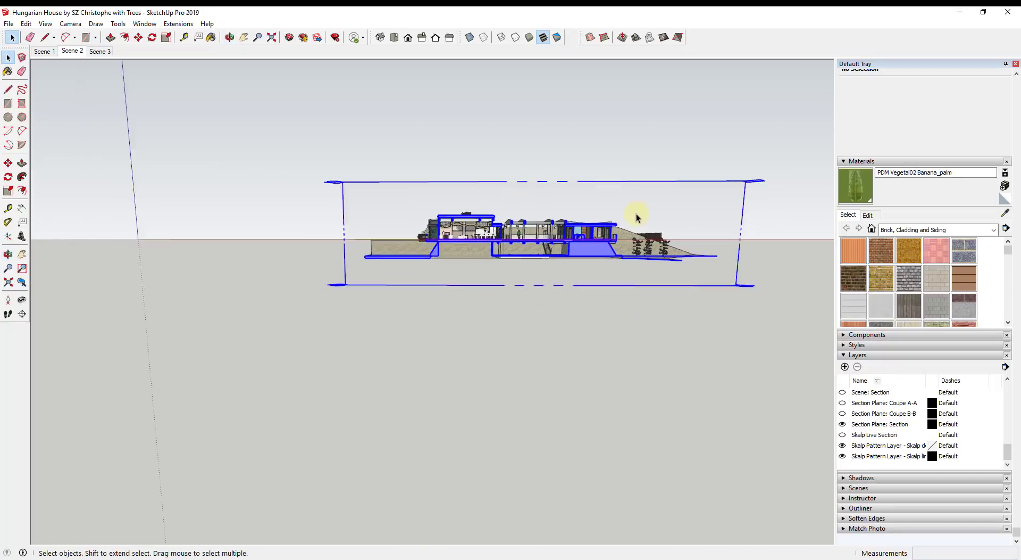
scroll(553, 224, "up", 6)
middle_click_drag(398, 254, 340, 182)
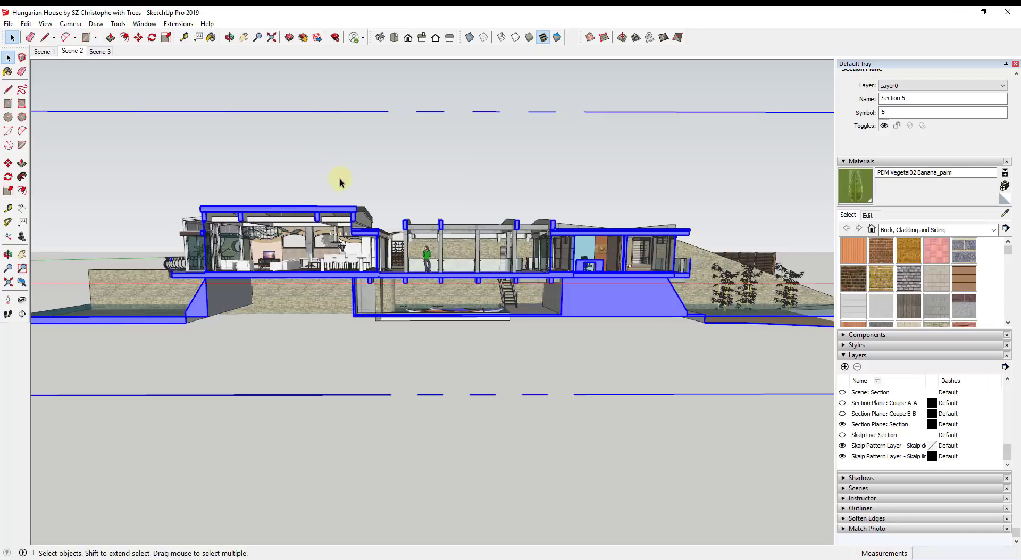
- Switch to parallel projection to check the cut, then deselect the section plane
left_click(52, 25)
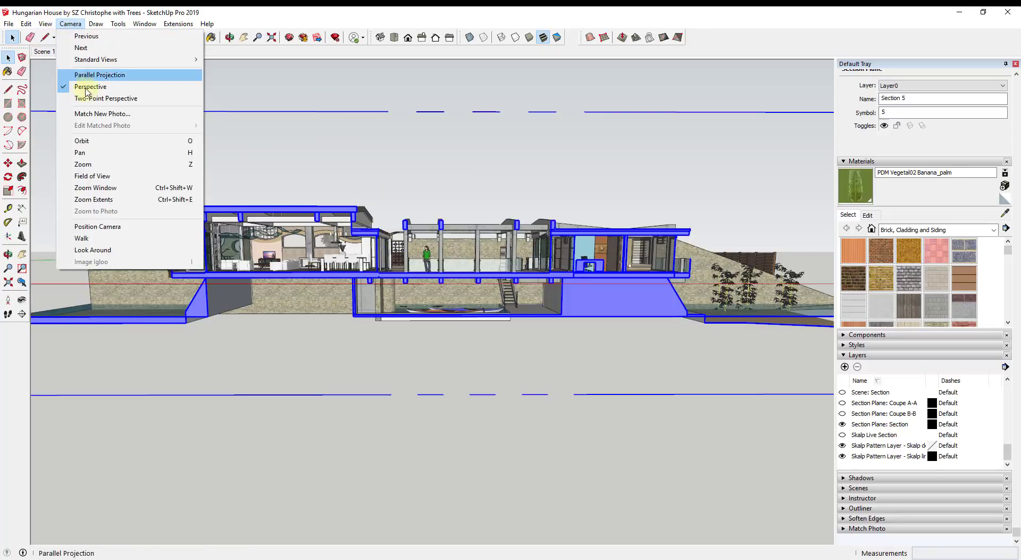
left_click(80, 73)
scroll(377, 256, "up", 3)
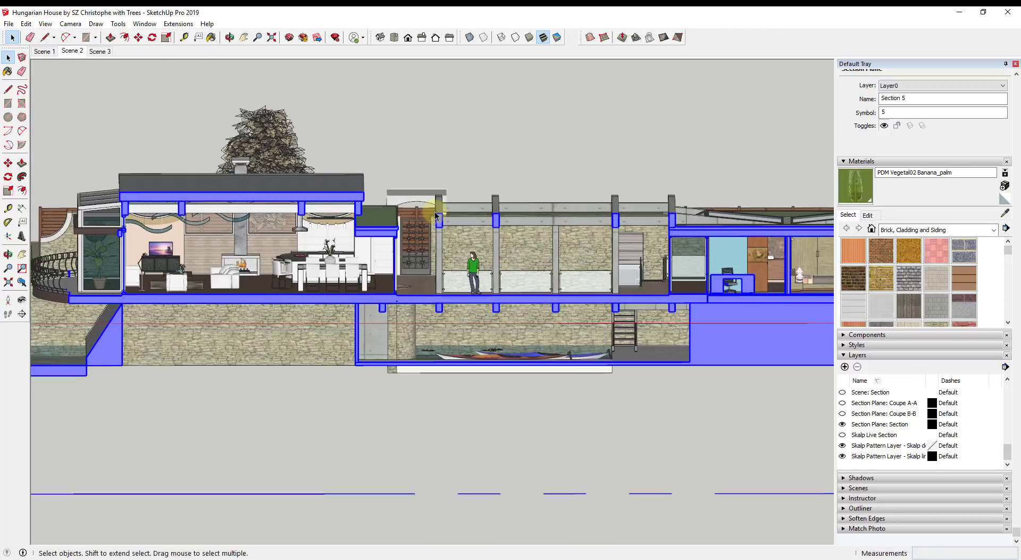
left_click(433, 505)
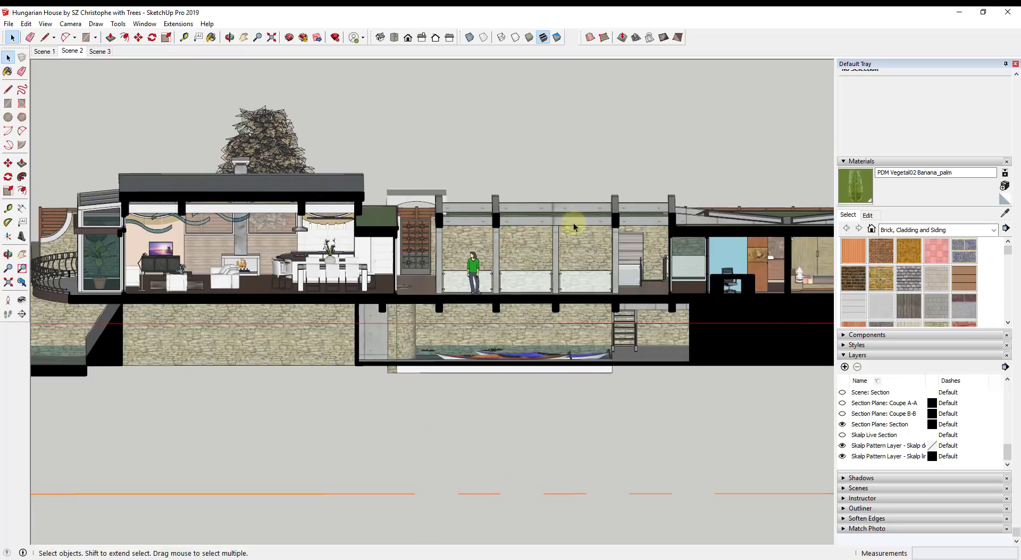
scroll(720, 285, "down", 5)
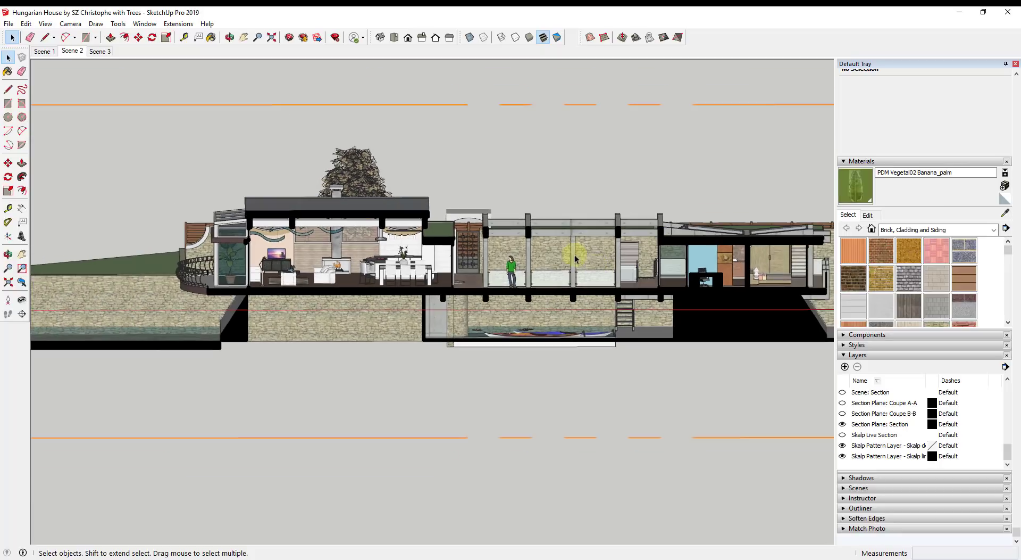
middle_click_drag(485, 222, 645, 258)
scroll(686, 239, "down", 4)
key("o")
left_click_drag(707, 217, 690, 196)
key("space")
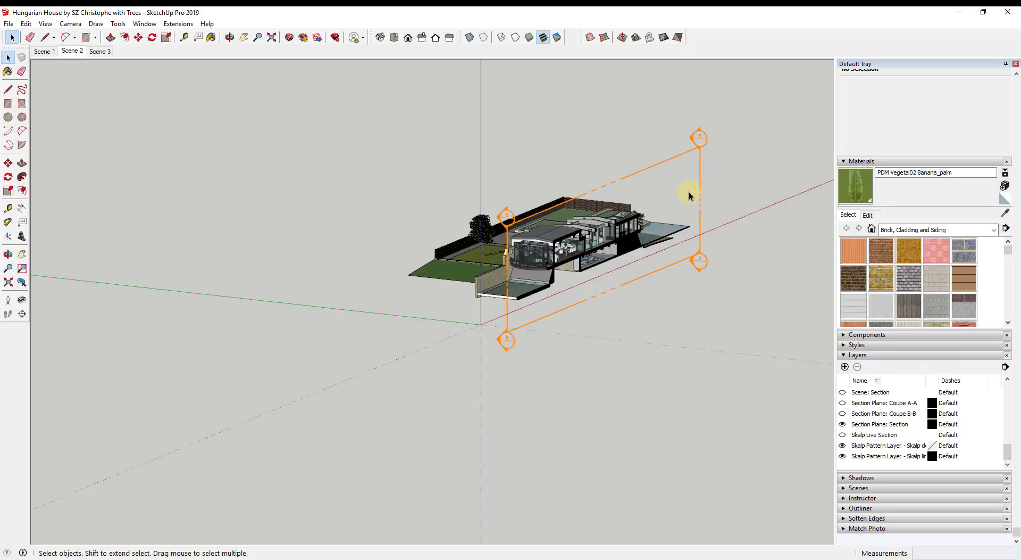
left_click(842, 403)
left_click(843, 414)
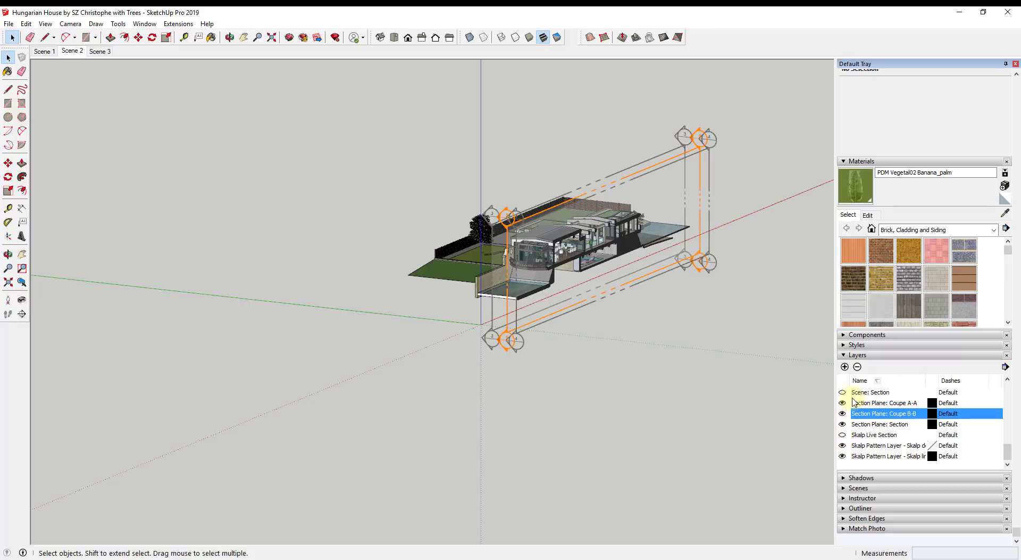
scroll(854, 402, "up", 1)
left_click(843, 403)
left_click(842, 413)
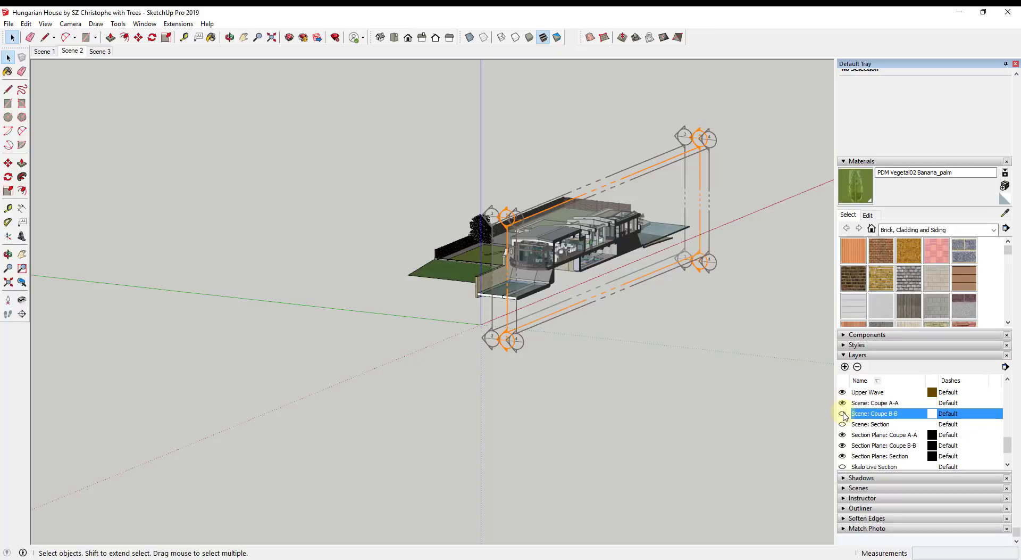
scroll(862, 420, "down", 1)
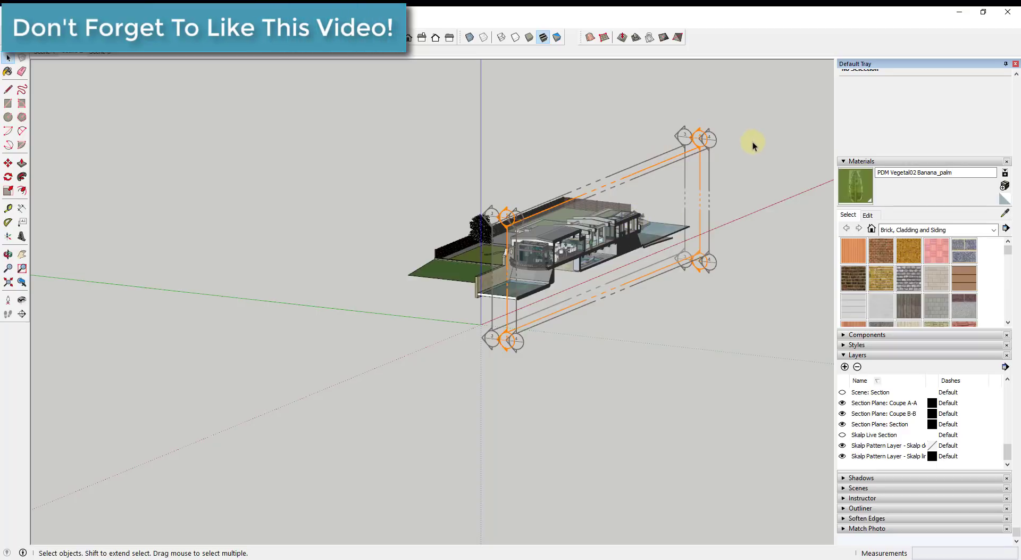
left_click(668, 178)
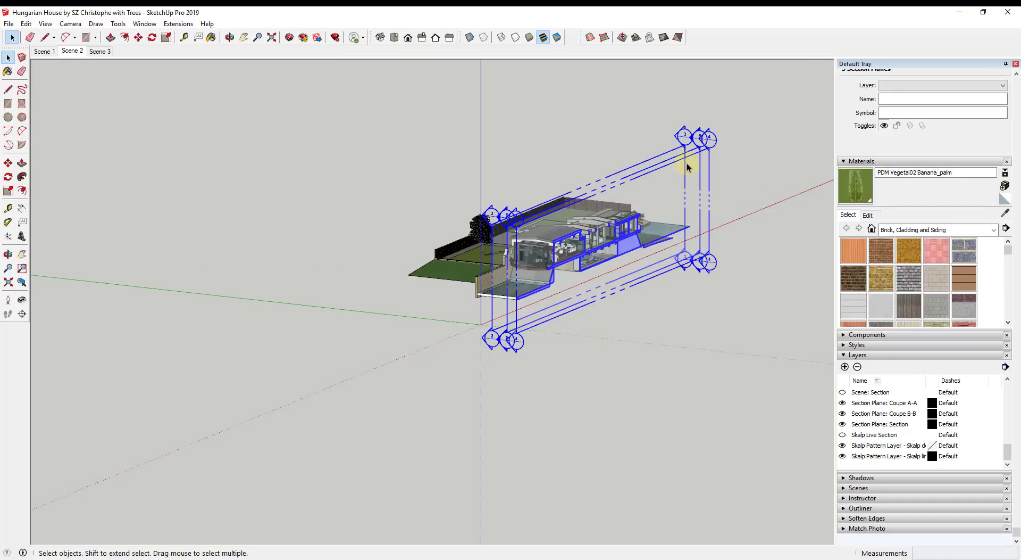
left_click(745, 175)
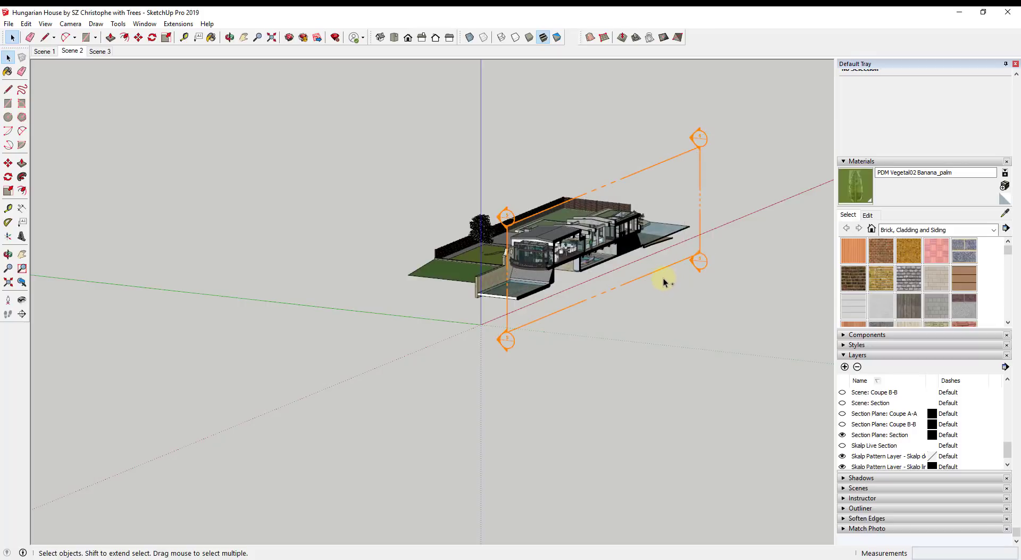
- Look down on the house steeply and switch the camera to perspective
middle_click_drag(650, 270, 422, 290)
scroll(559, 268, "up", 5)
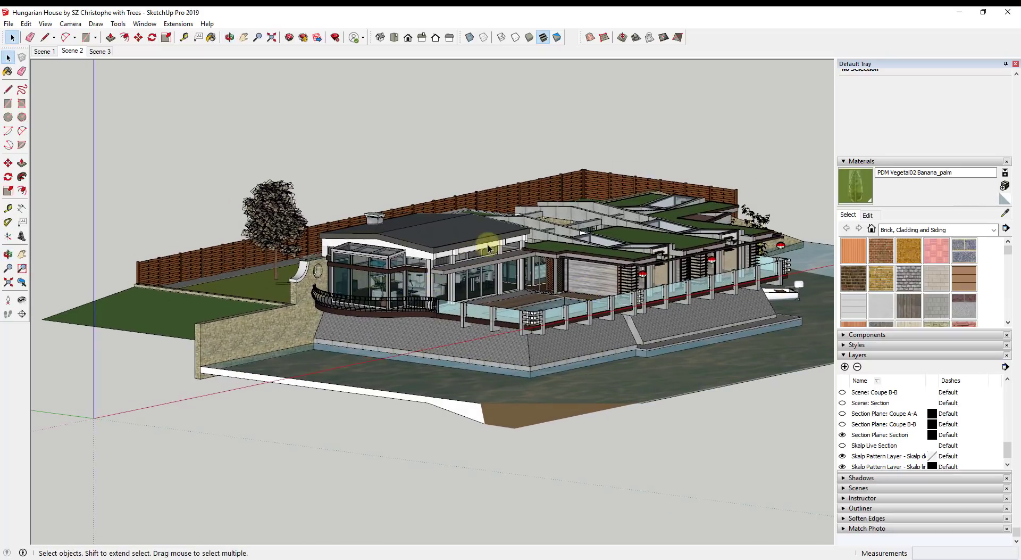
middle_click_drag(477, 248, 475, 287)
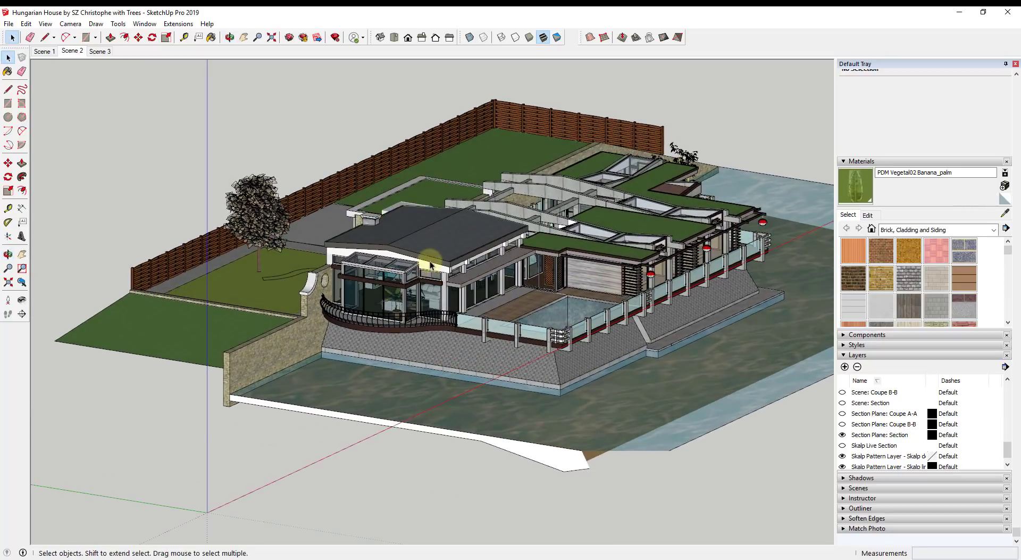
scroll(432, 265, "up", 3)
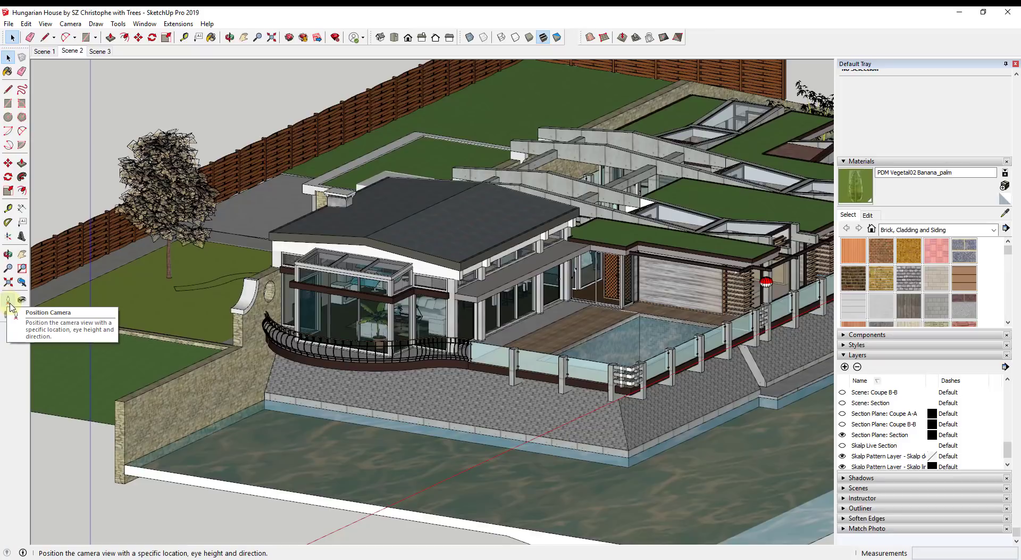
left_click(70, 24)
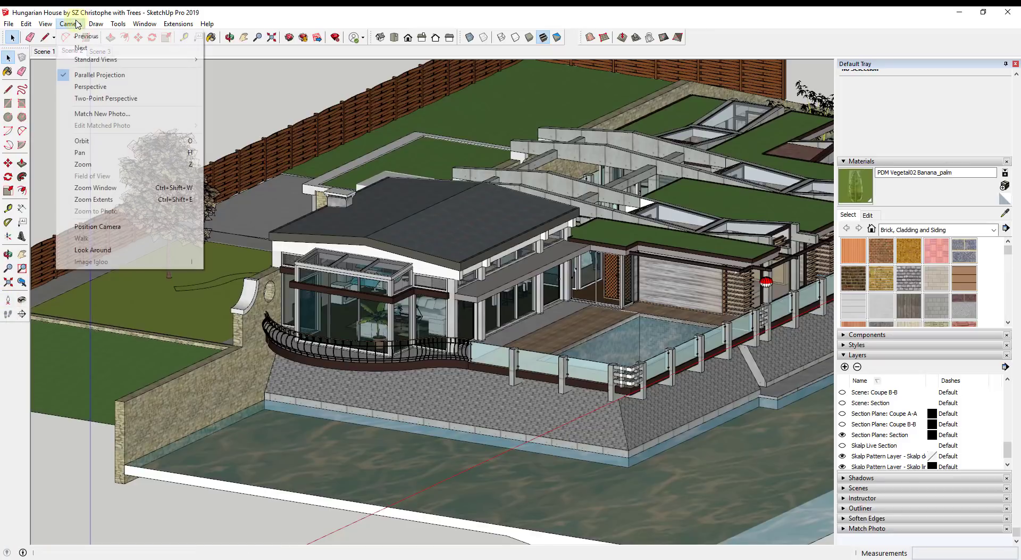
left_click(89, 87)
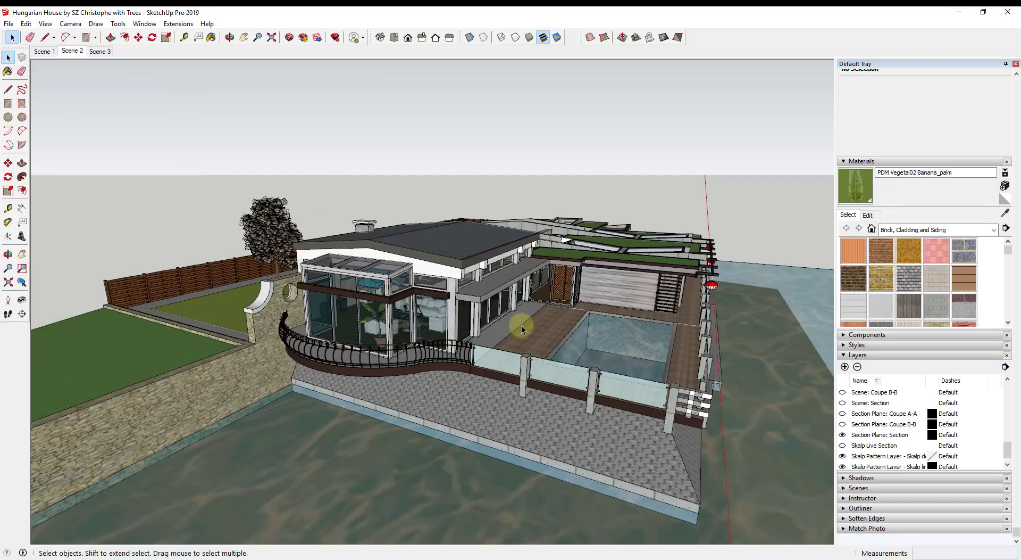
- Hide the roof group to reveal the furnished interior rooms
middle_click_drag(436, 326, 470, 316)
right_click(427, 266)
left_click(453, 253)
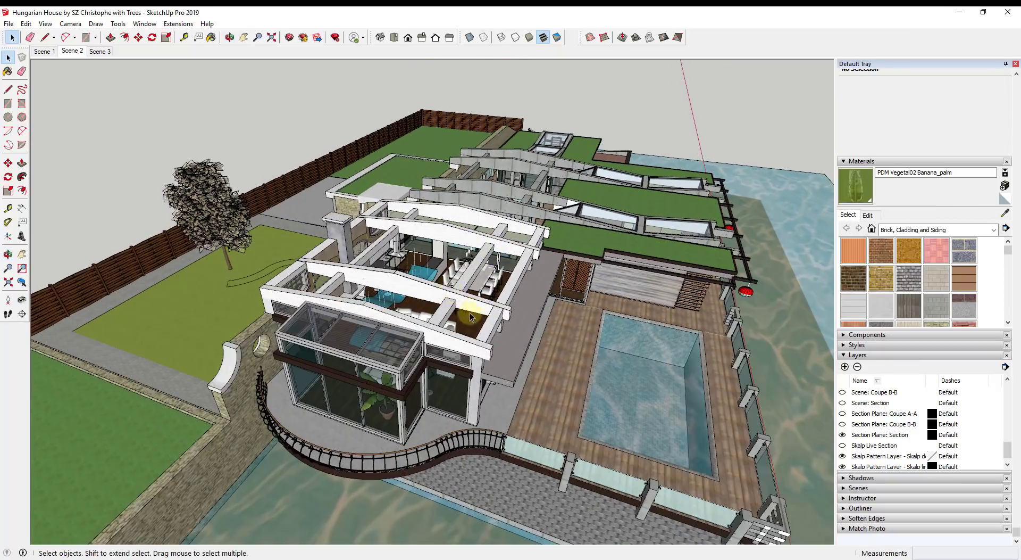
left_click(71, 24)
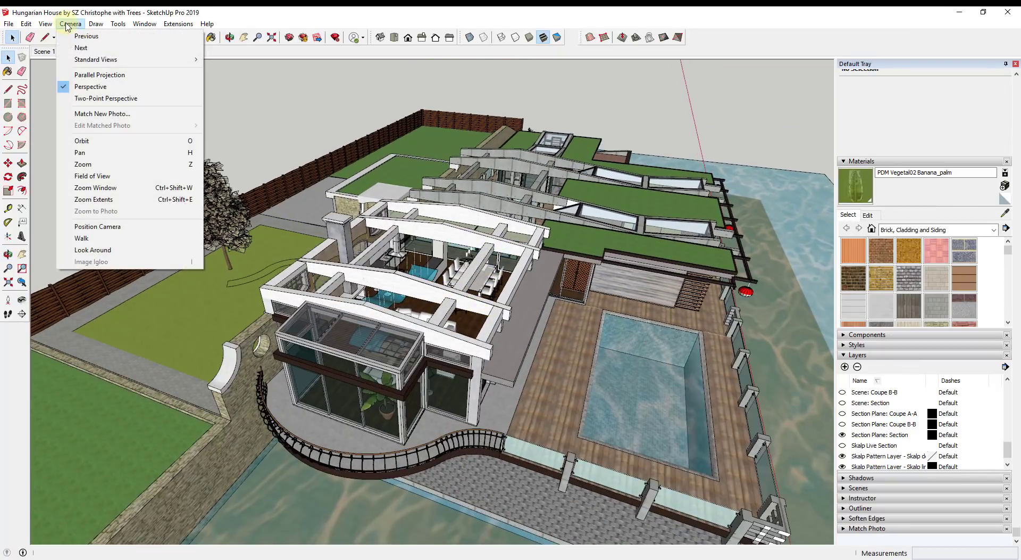
- In parallel projection, position the camera on the living-room floor aimed at a front section elevation
left_click(116, 77)
scroll(437, 272, "up", 8)
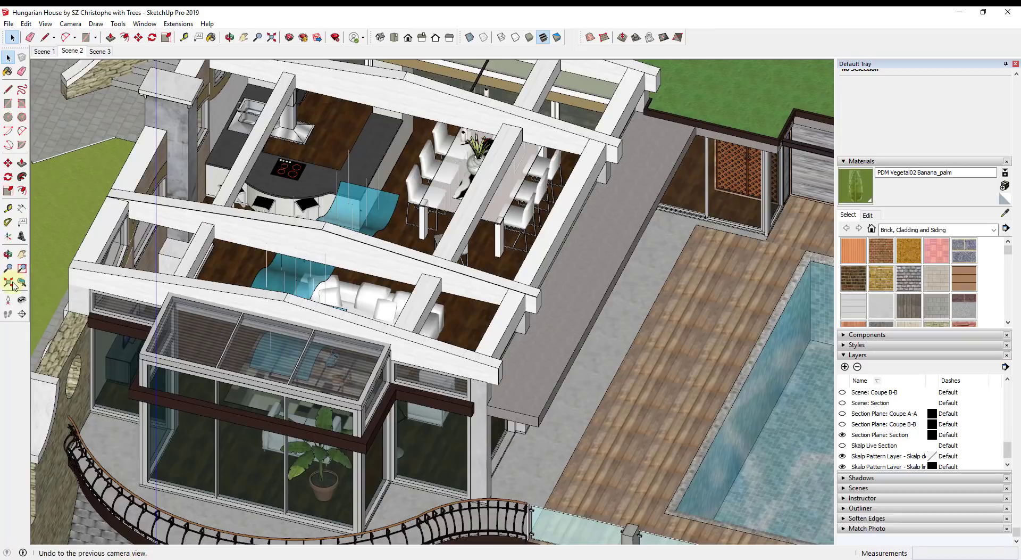
left_click(7, 301)
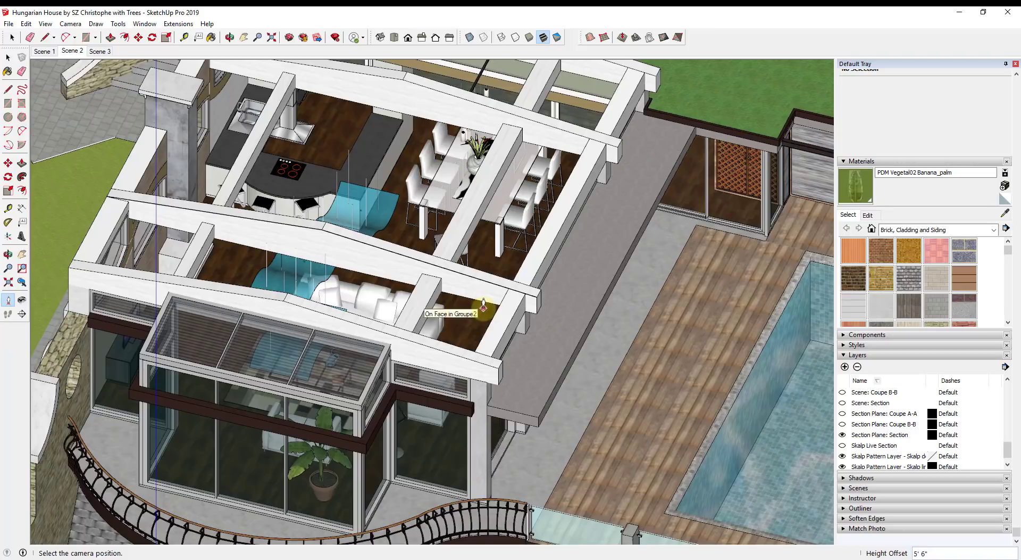
left_click_drag(483, 306, 461, 302)
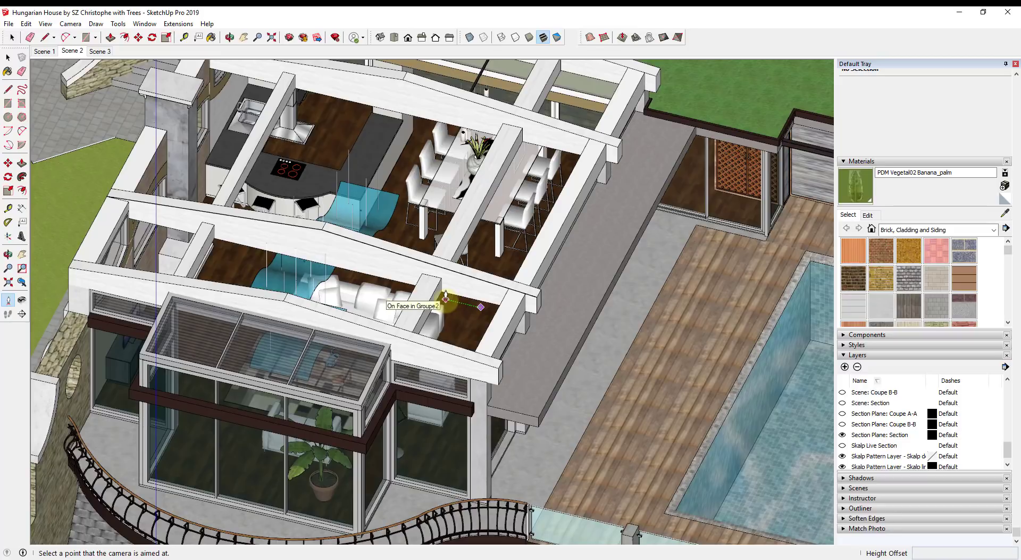
left_click_drag(445, 296, 440, 297)
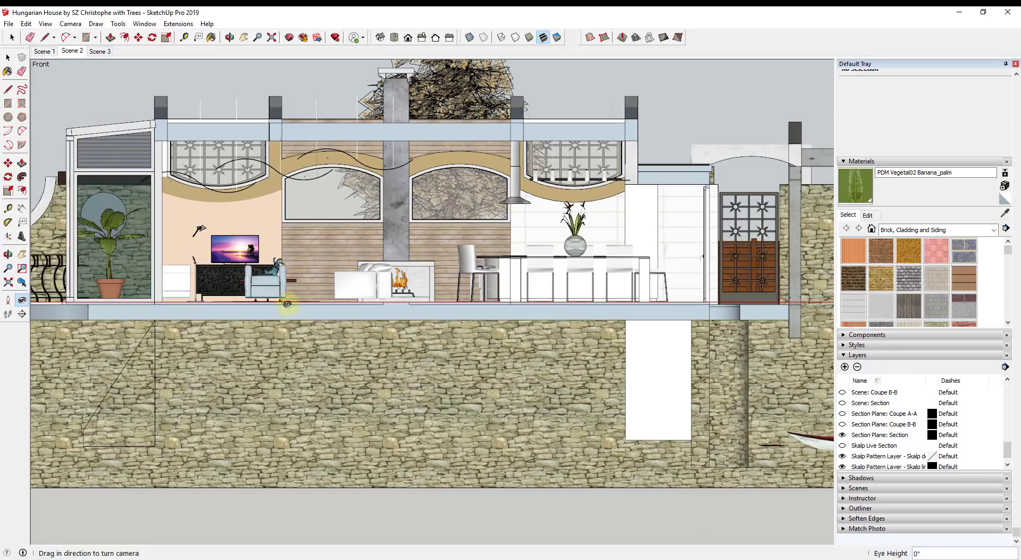
scroll(286, 304, "down", 10)
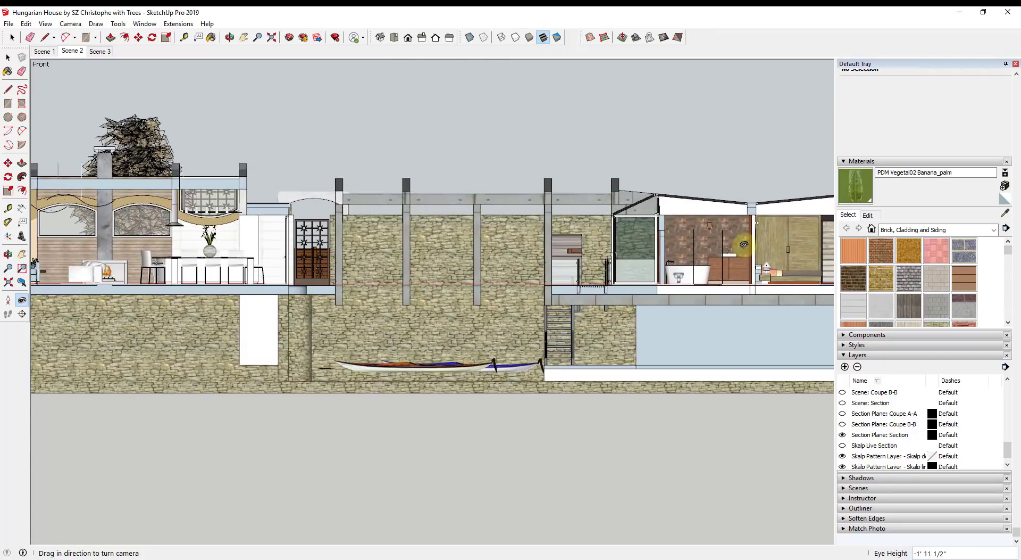
scroll(585, 245, "up", 3)
scroll(731, 236, "down", 5)
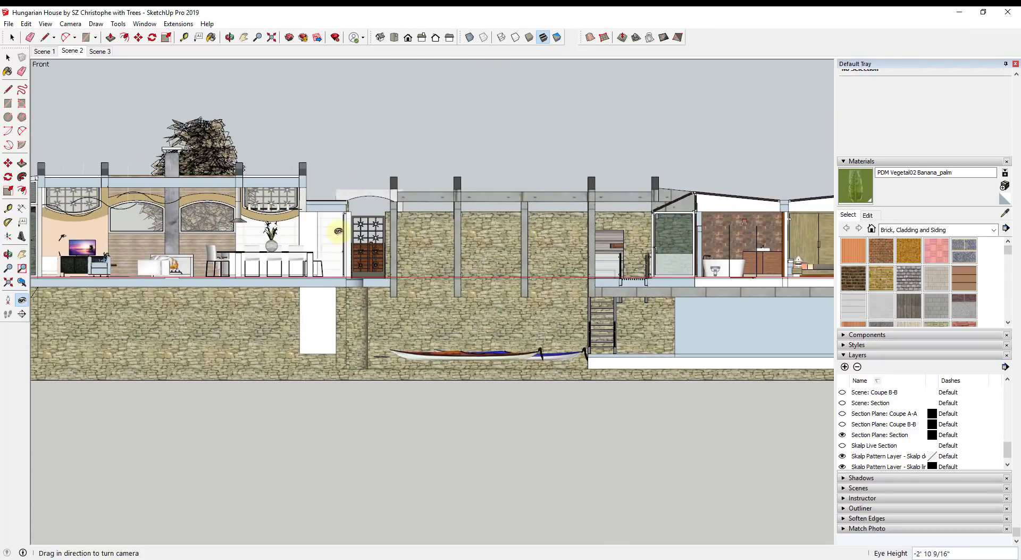
scroll(127, 213, "up", 5)
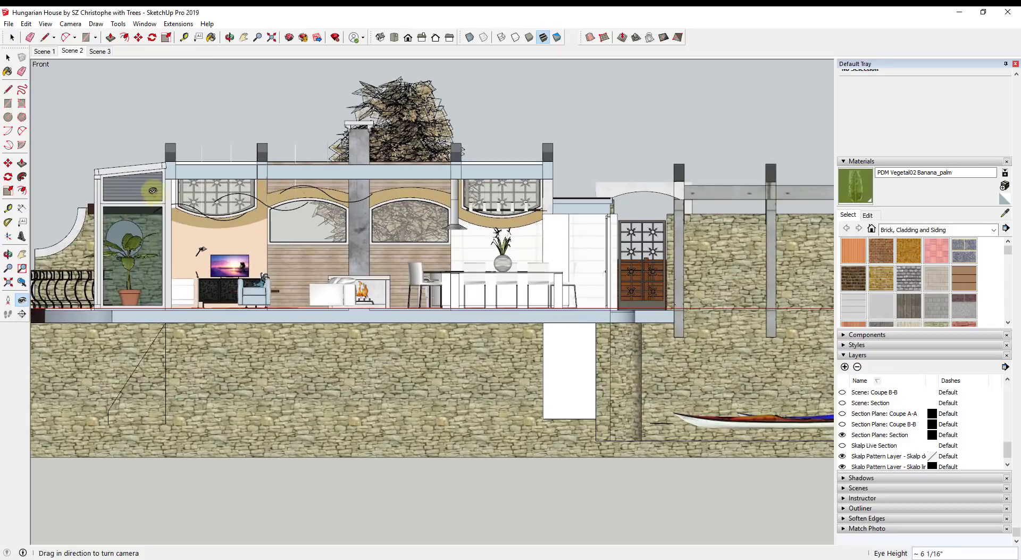
scroll(153, 190, "up", 1)
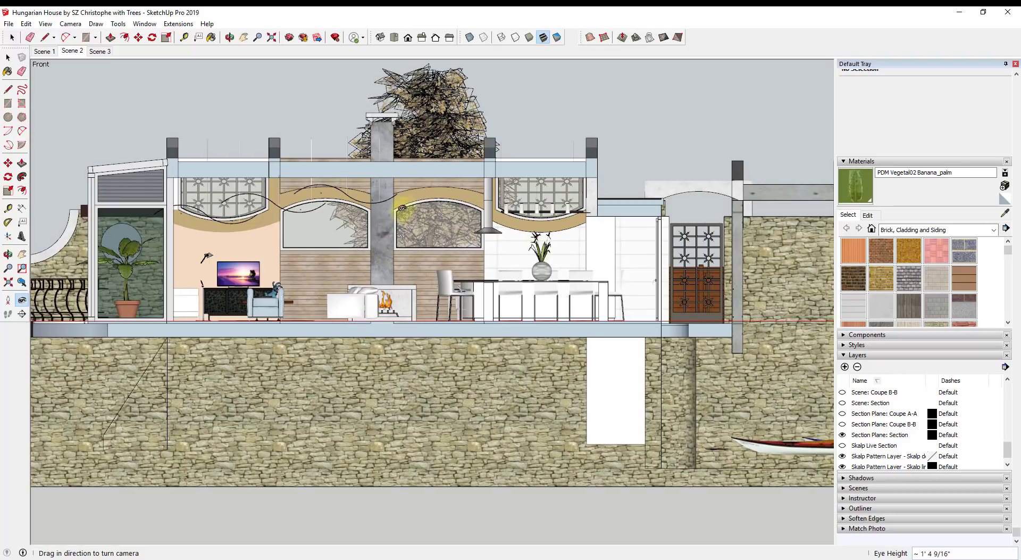
- Switch back to perspective and zoom extents to fit the whole model
left_click(71, 23)
left_click(91, 86)
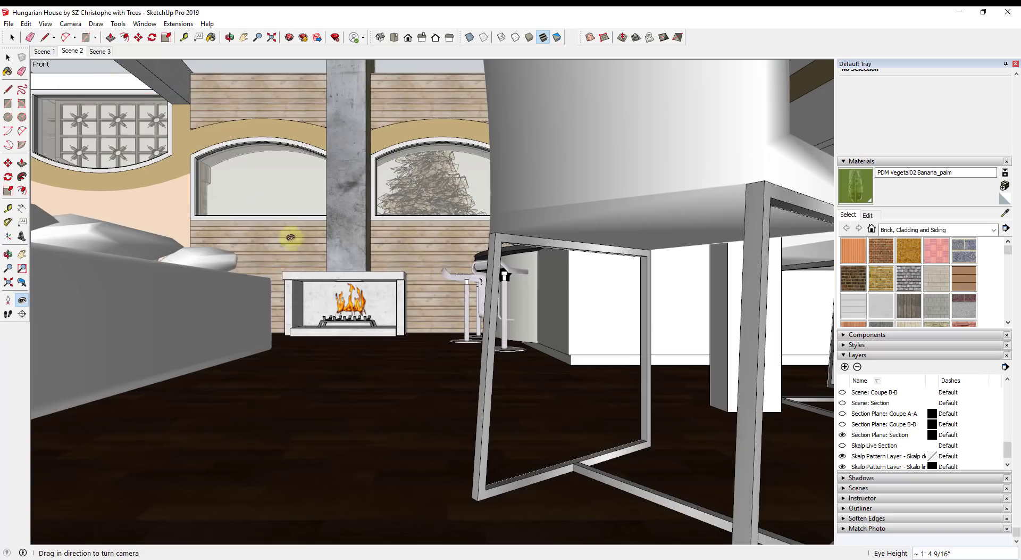
left_click_drag(292, 235, 157, 237)
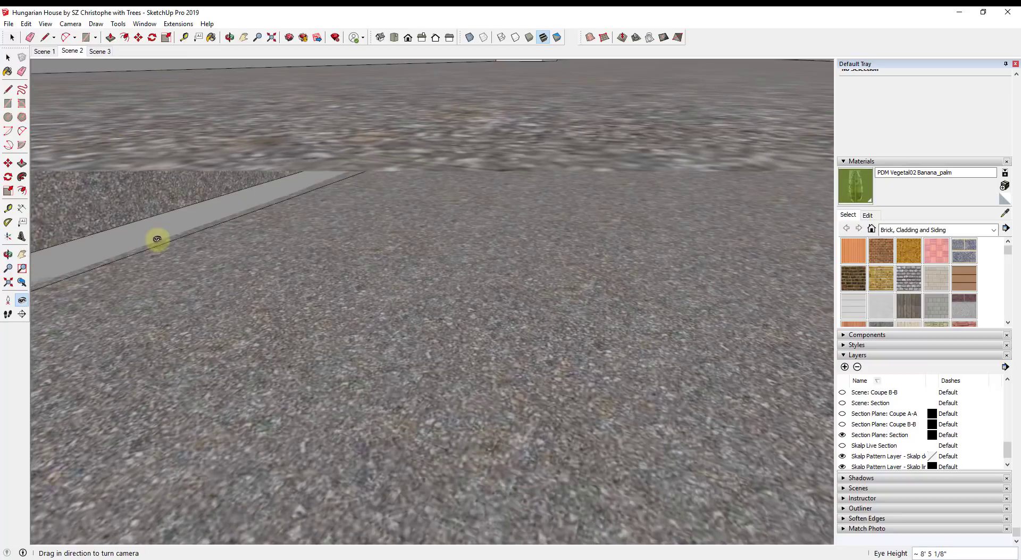
left_click(8, 282)
middle_click_drag(365, 293, 462, 341)
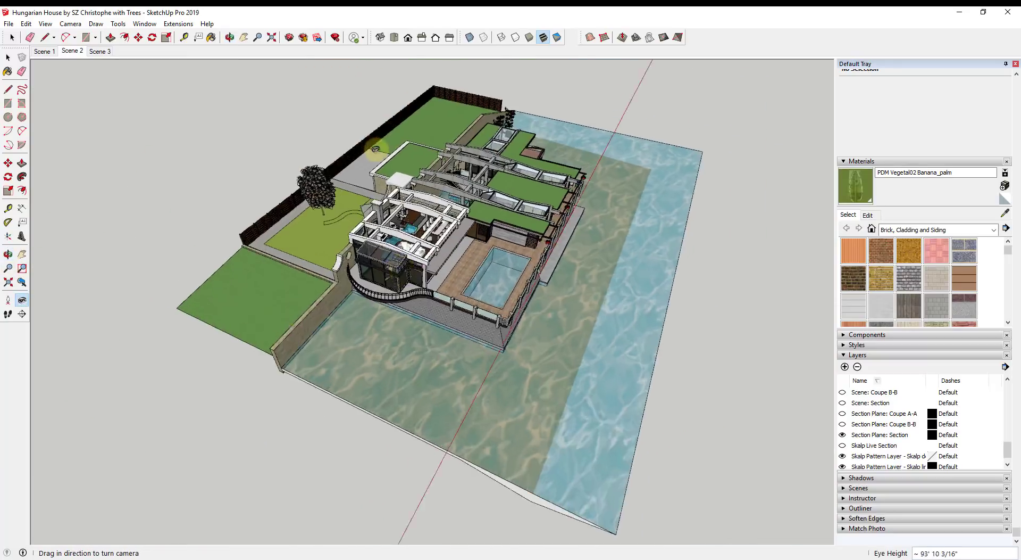
scroll(460, 347, "up", 5)
- Position the camera in the living room at 5' eye height, then orbit to an aerial view
left_click(8, 299)
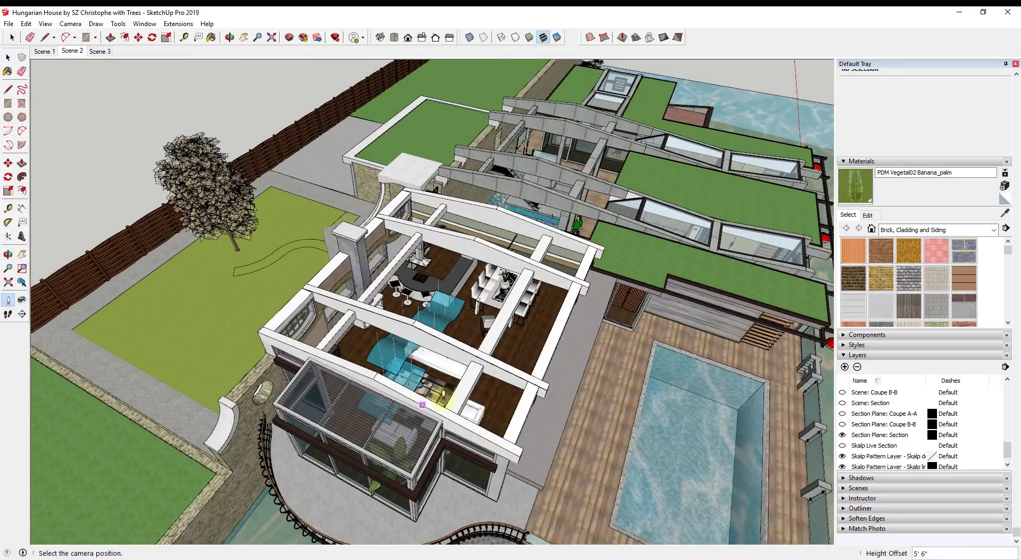
mouse_move(505, 392)
left_mouse_down()
mouse_move(359, 329)
mouse_move(389, 338)
left_mouse_up()
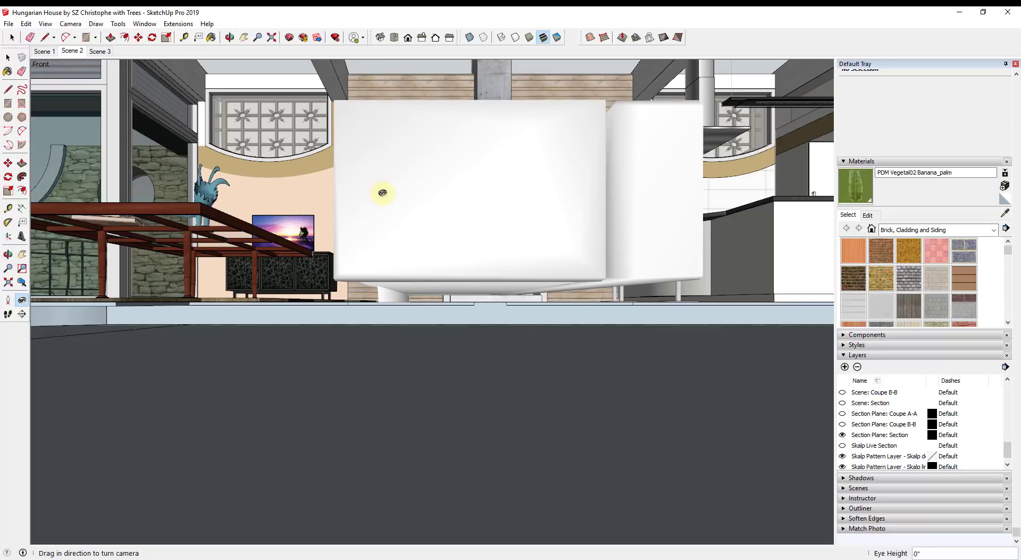
type("5")
key("Return")
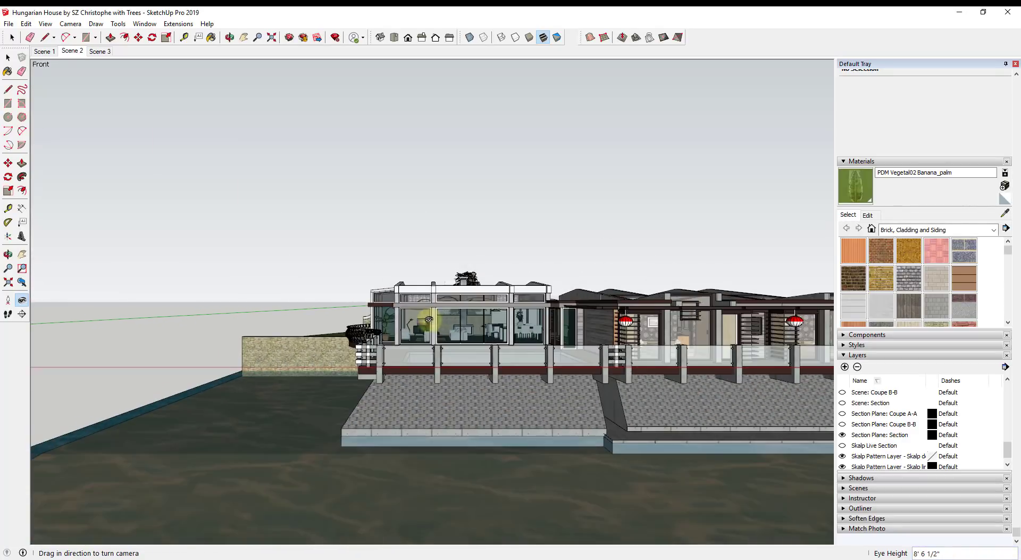
mouse_move(428, 319)
middle_mouse_down()
mouse_move(479, 372)
mouse_move(670, 462)
mouse_move(425, 319)
middle_mouse_up()
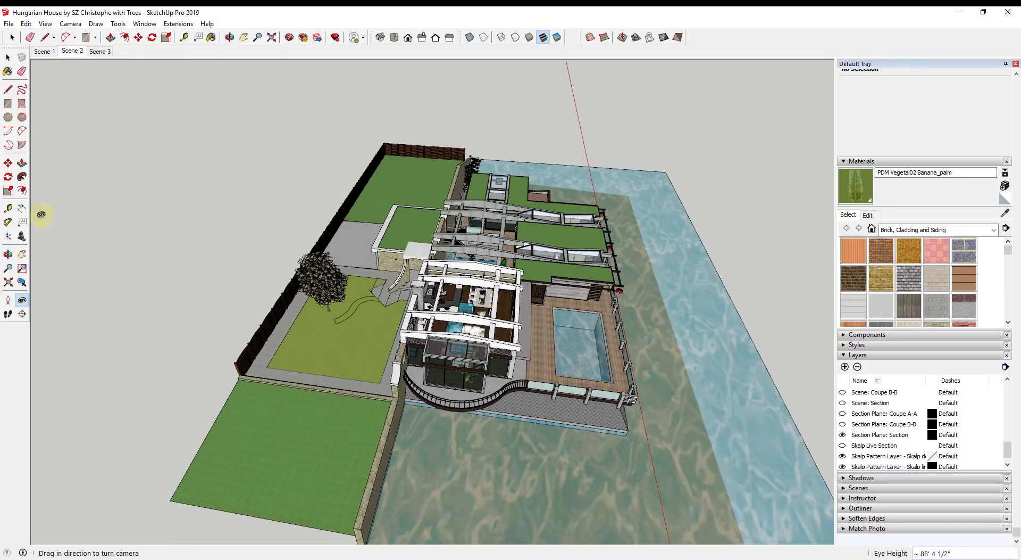
- Switch to parallel projection and reposition the camera from the living-room floor for a front section elevation
left_click(70, 24)
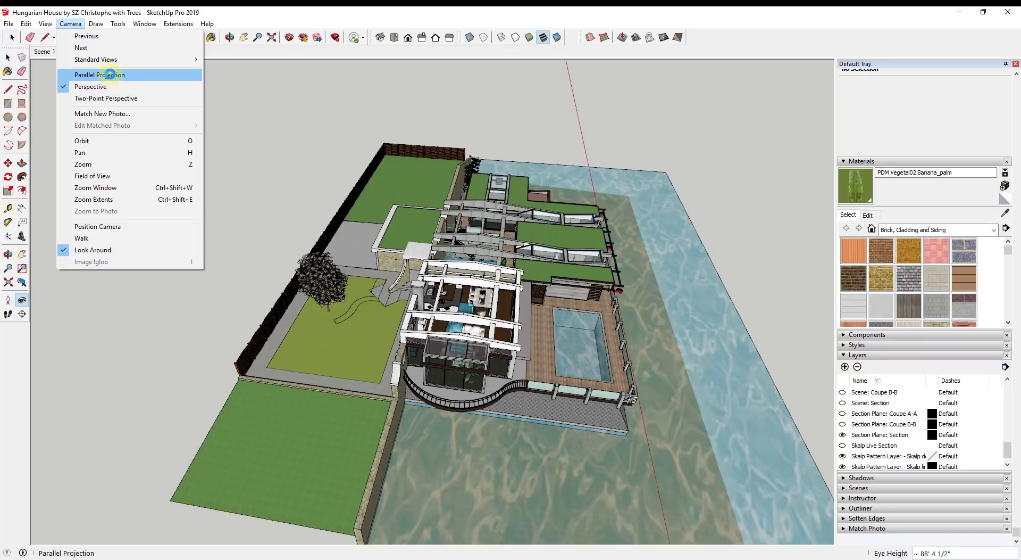
left_click(157, 82)
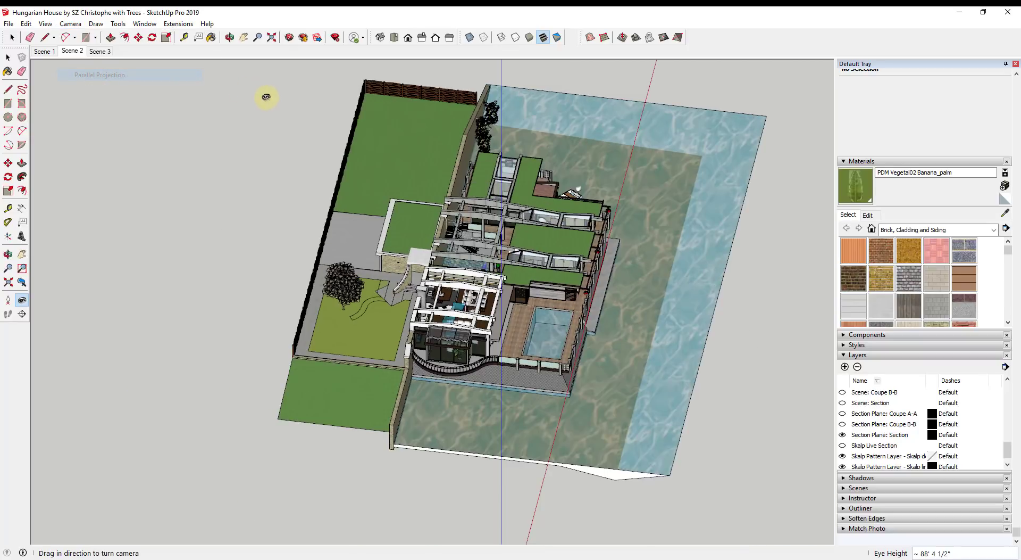
scroll(466, 300, "up", 4)
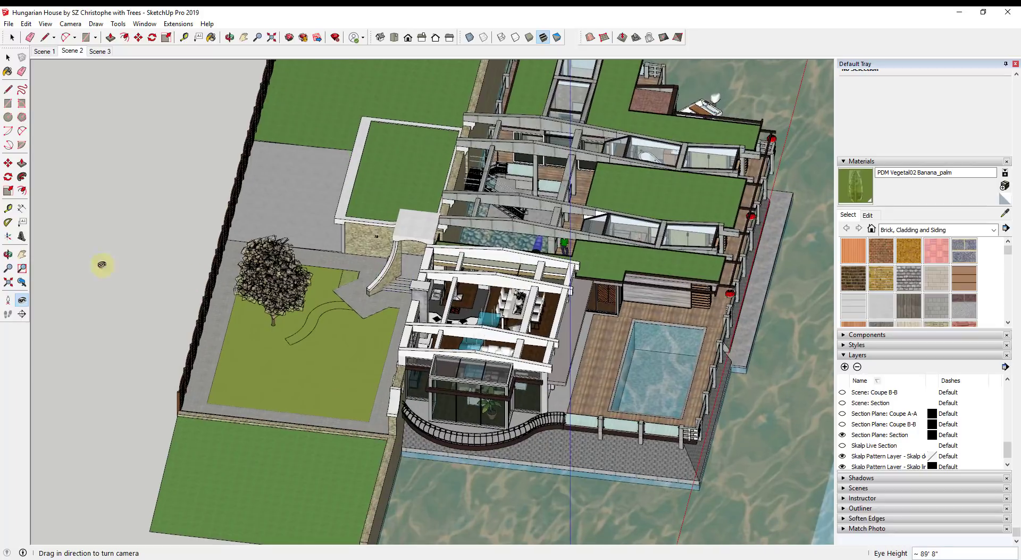
left_click(8, 300)
scroll(589, 315, "up", 3)
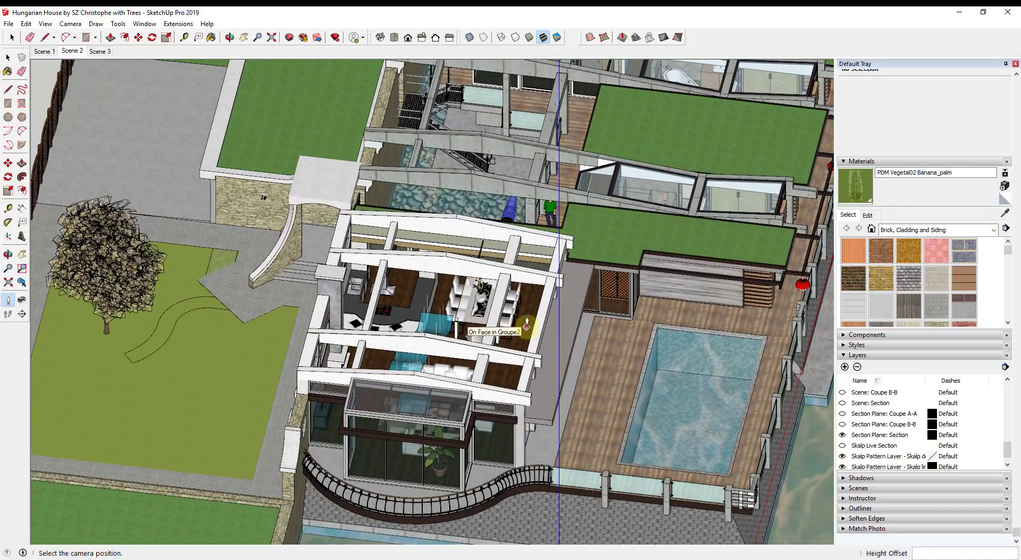
left_click_drag(524, 325, 248, 293)
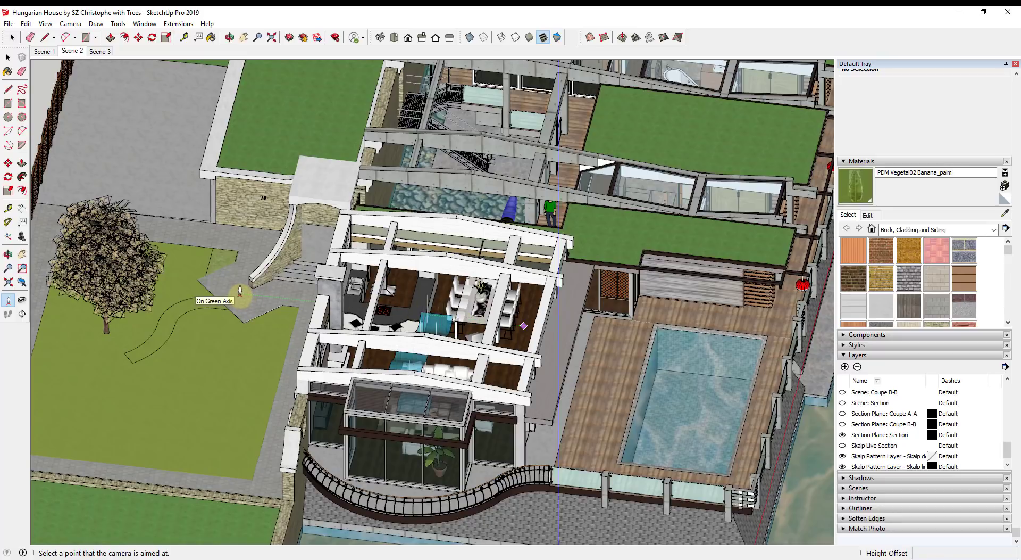
left_click_drag(239, 291, 239, 292)
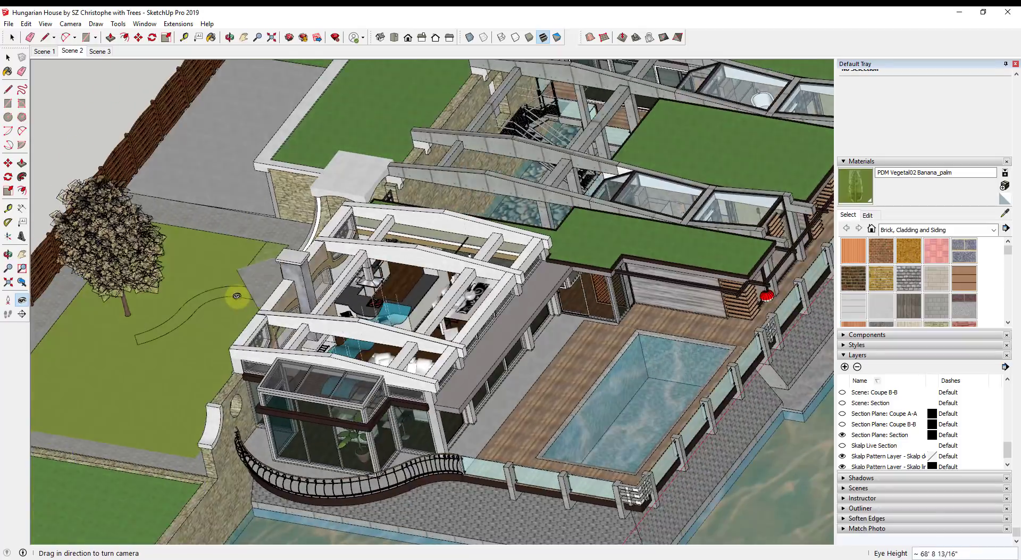
scroll(202, 235, "down", 5)
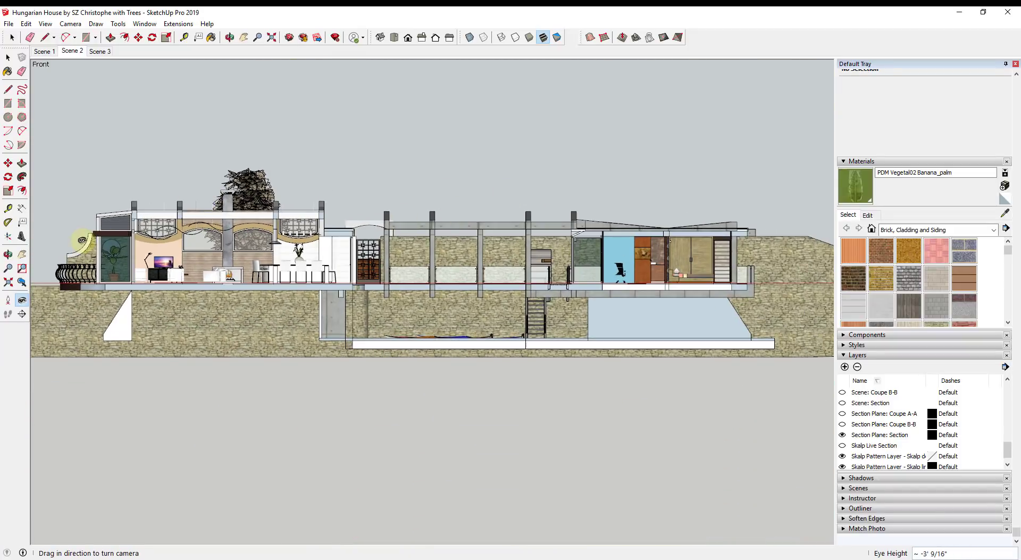
- Add a new scene from the front section view and rename it BuildingSection
left_click_drag(685, 252, 250, 260)
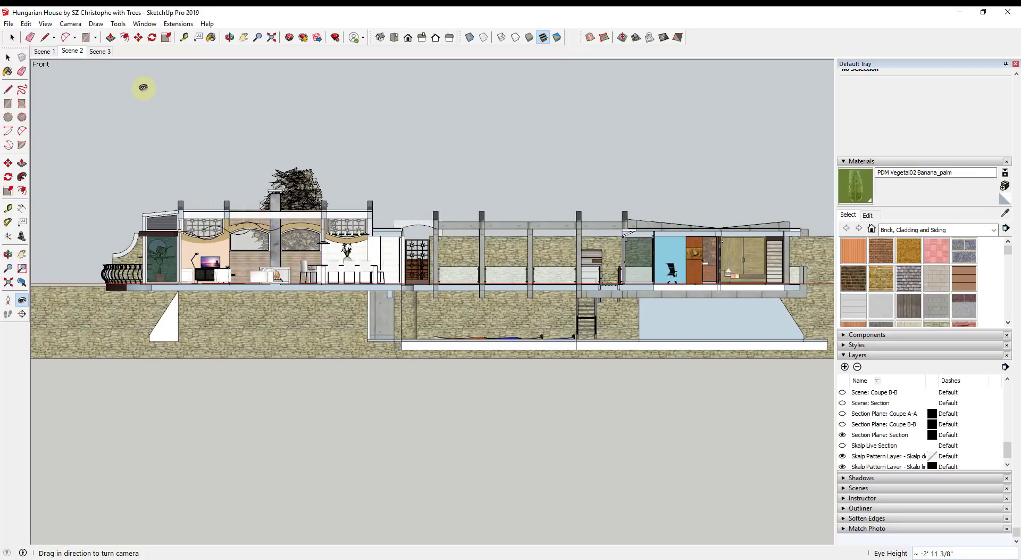
right_click(69, 55)
left_click(77, 89)
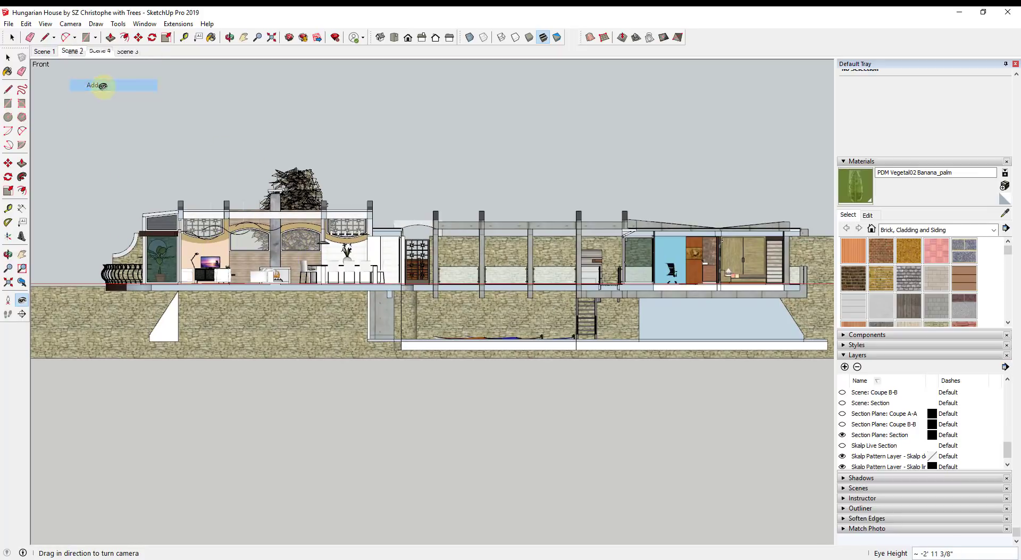
right_click(101, 54)
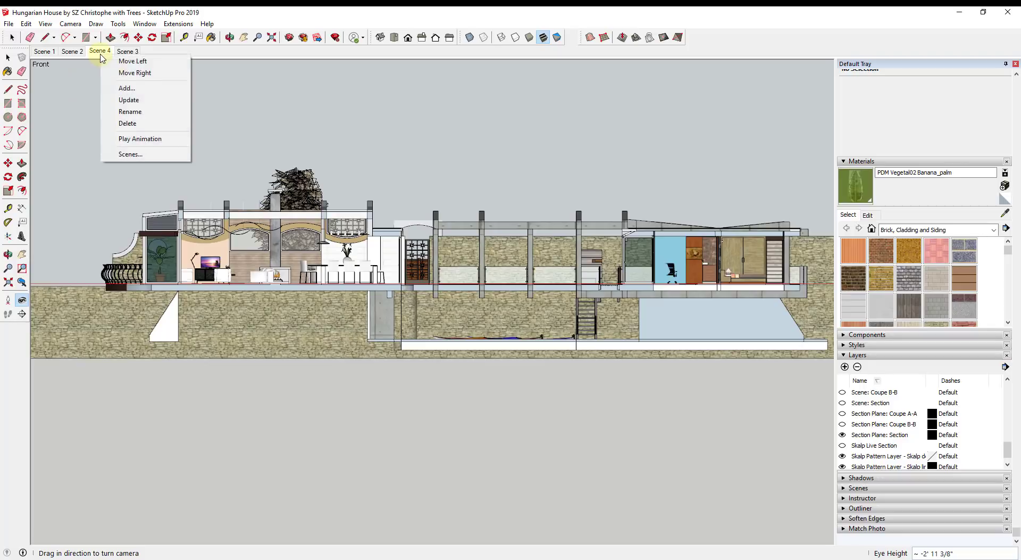
left_click(142, 112)
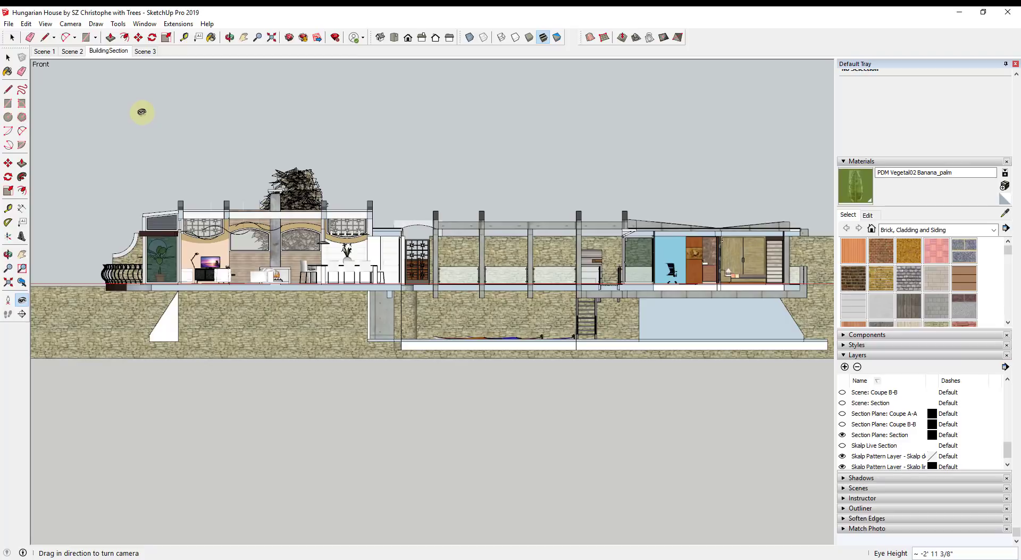
middle_click_drag(214, 123, 441, 223)
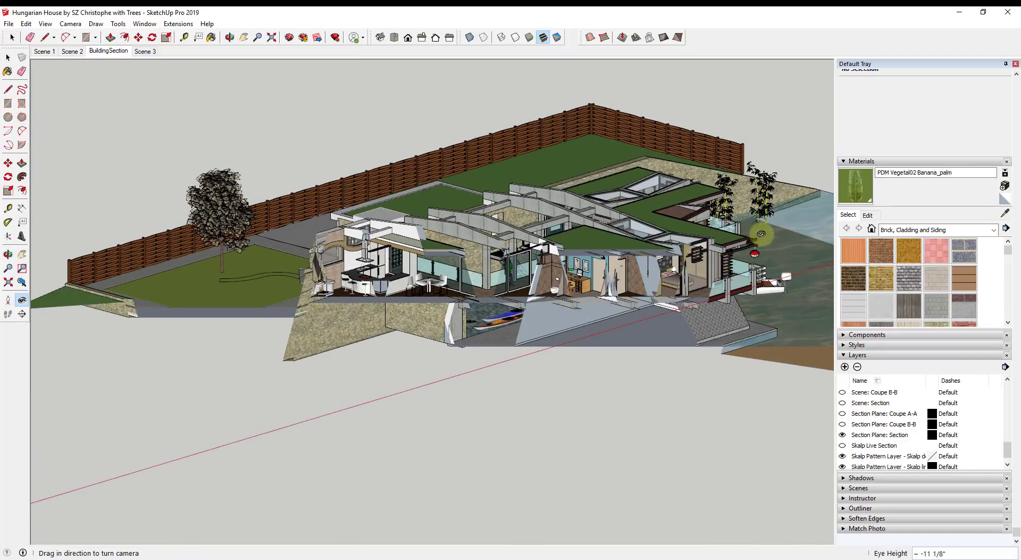
- Switch to perspective, zoom extents, and display the Scene 2 aerial view
scroll(703, 241, "up", 2)
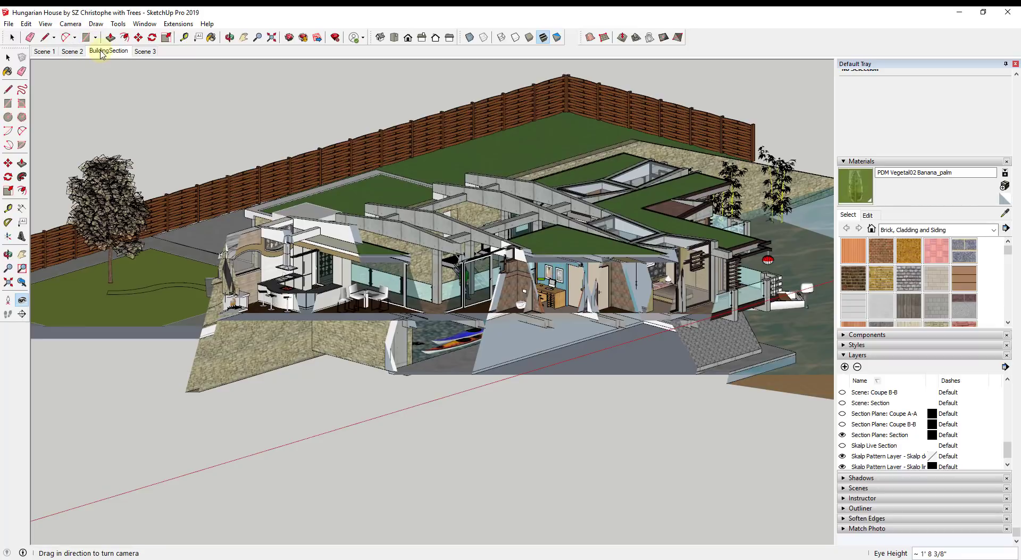
left_click(70, 23)
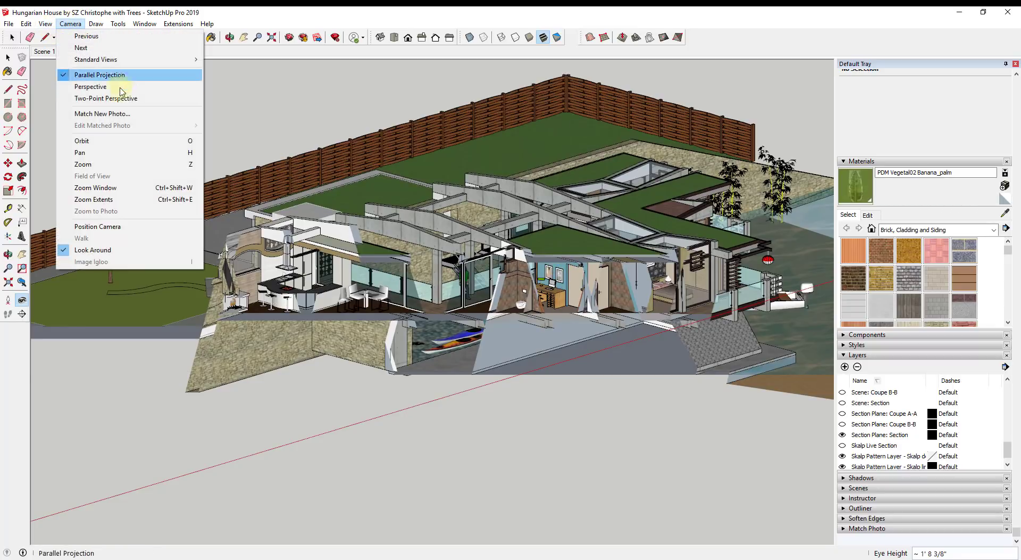
left_click(90, 87)
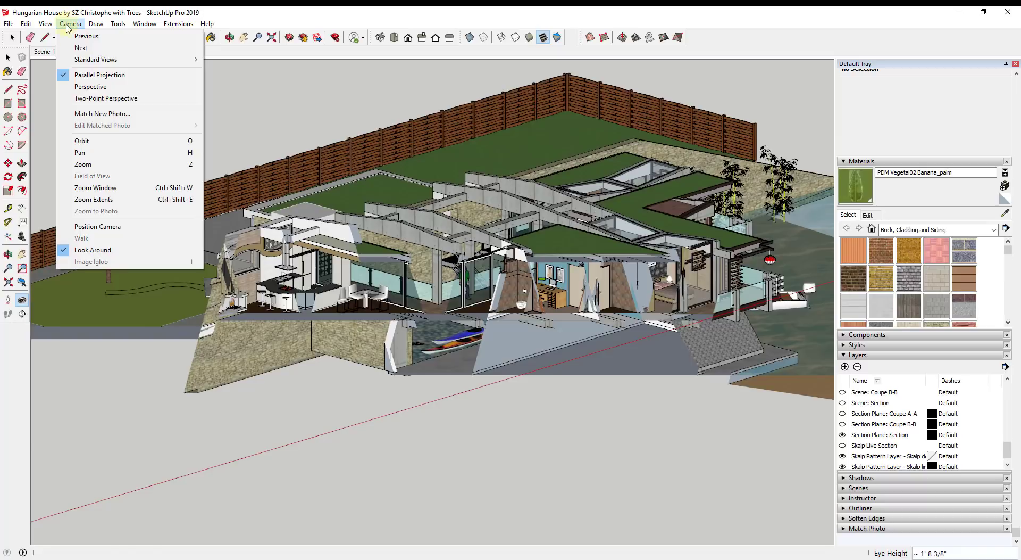
left_click(91, 86)
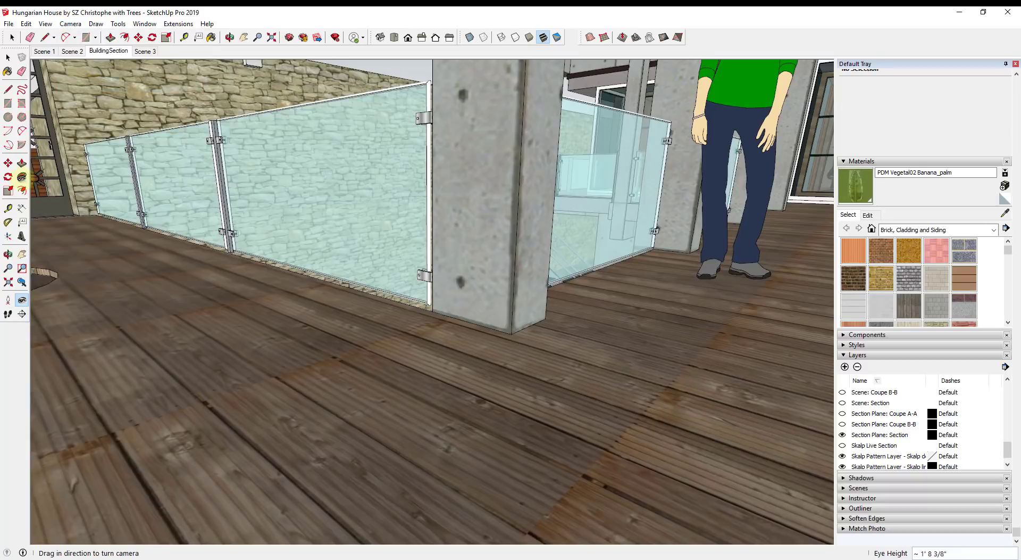
left_click(8, 282)
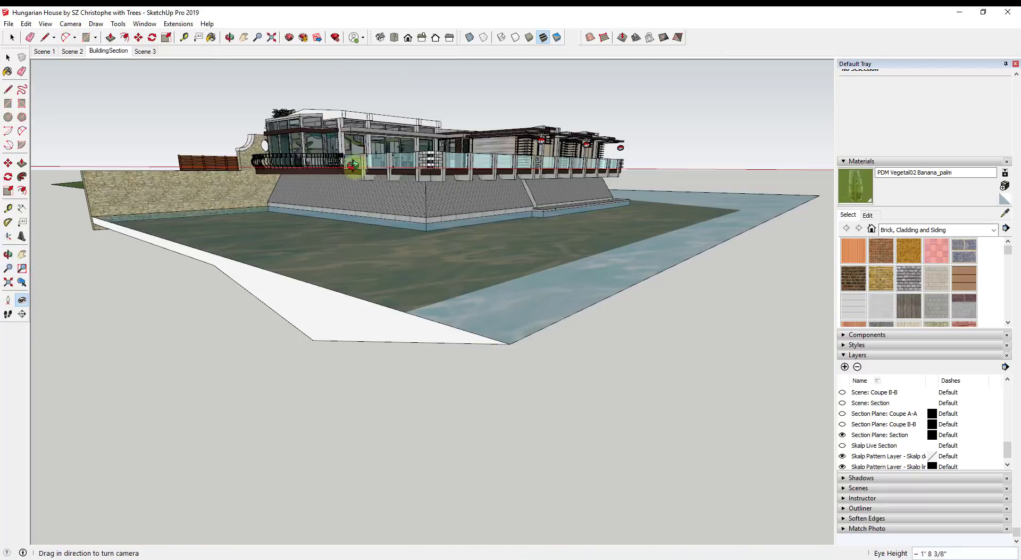
left_click(71, 51)
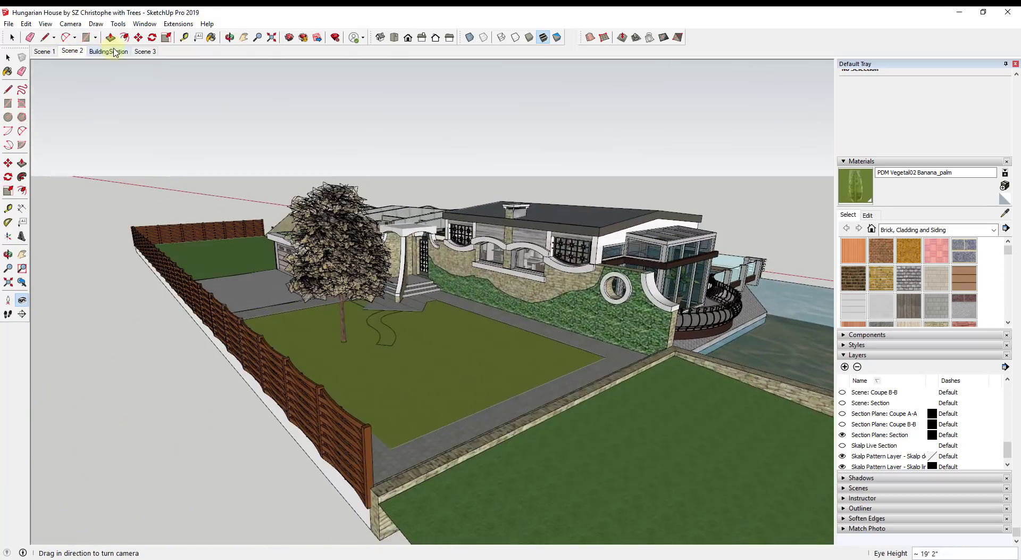
- Return to the BuildingSection scene and zoom to reframe the front section
left_click(116, 55)
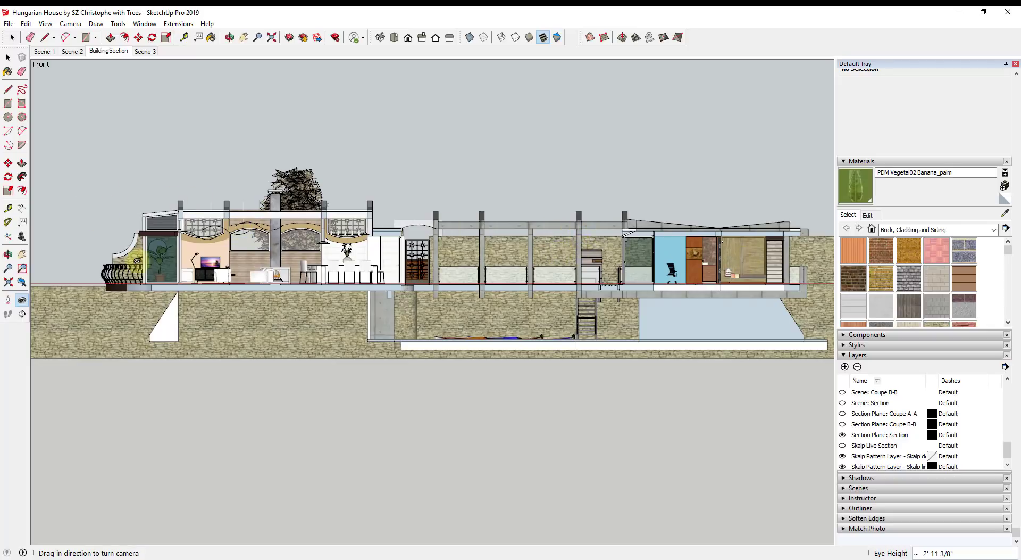
scroll(141, 234, "up", 3)
scroll(487, 247, "up", 3)
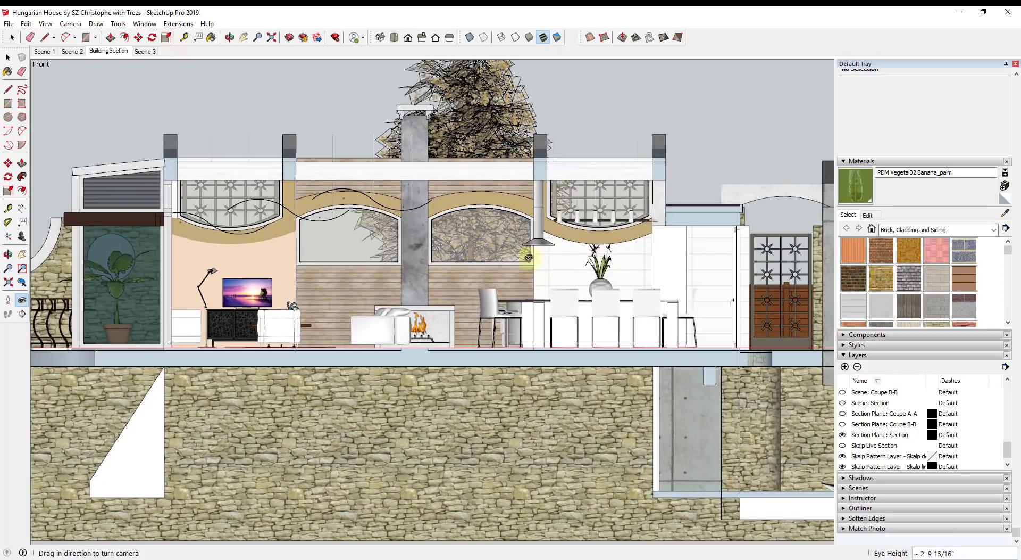
scroll(528, 257, "down", 3)
scroll(389, 260, "up", 1)
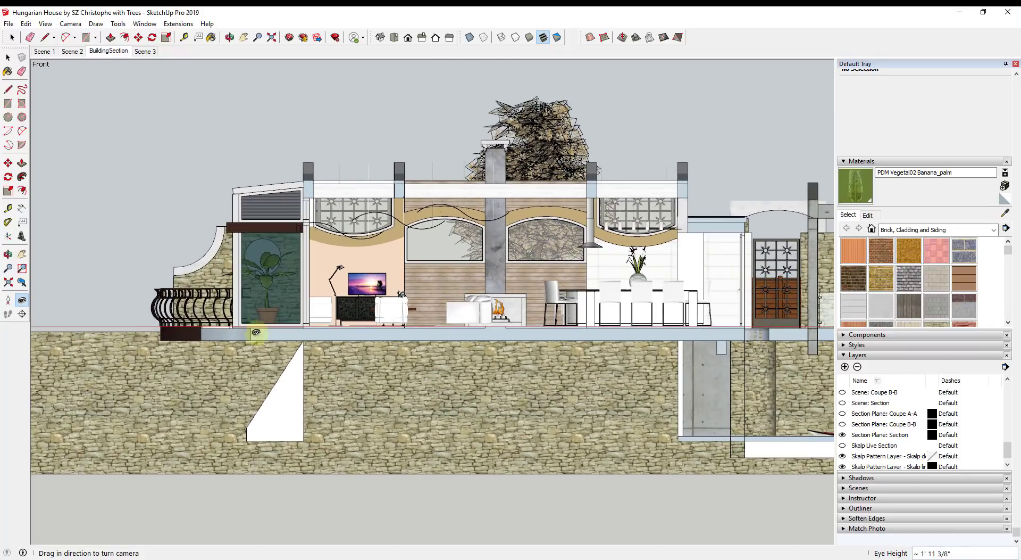
scroll(323, 305, "down", 5)
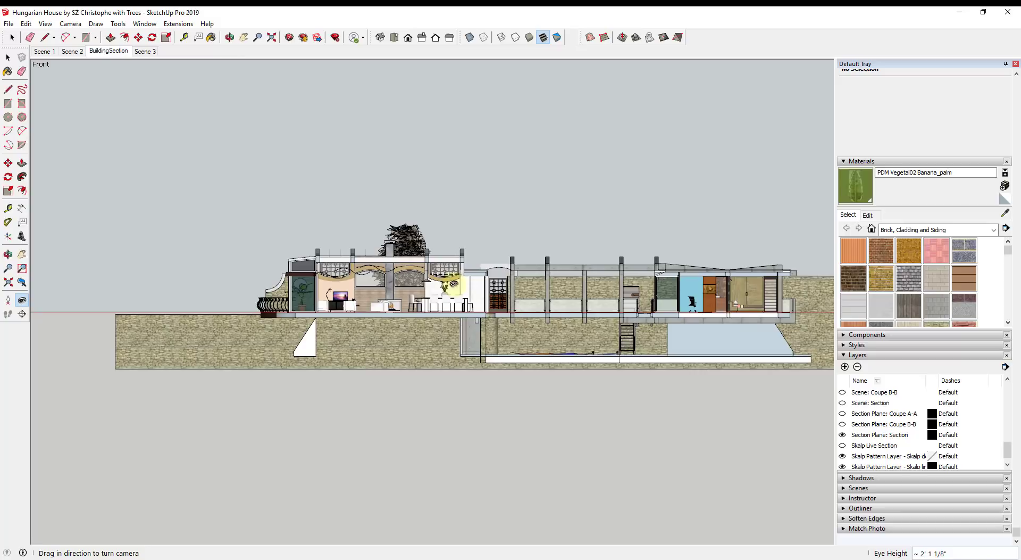
scroll(454, 284, "up", 3)
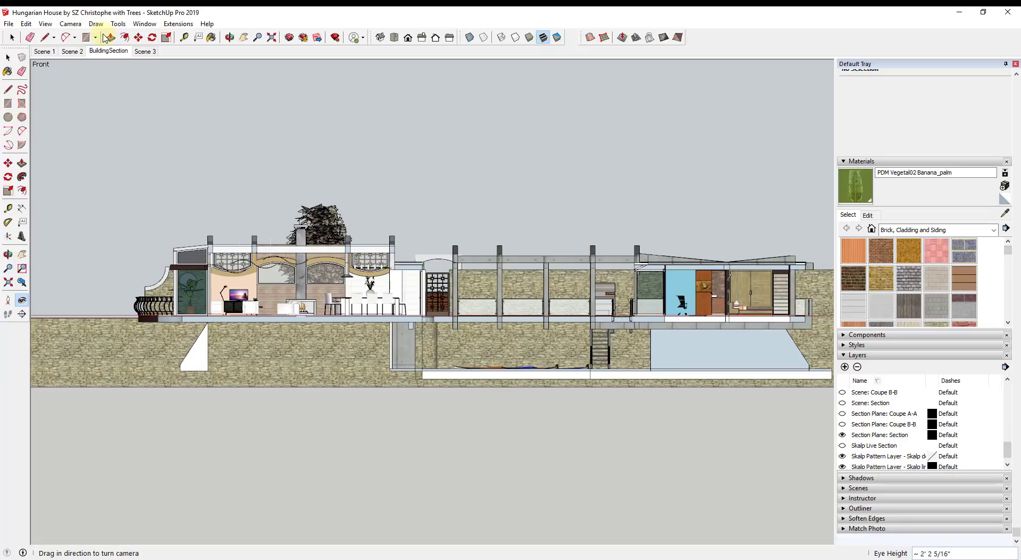
right_click(96, 56)
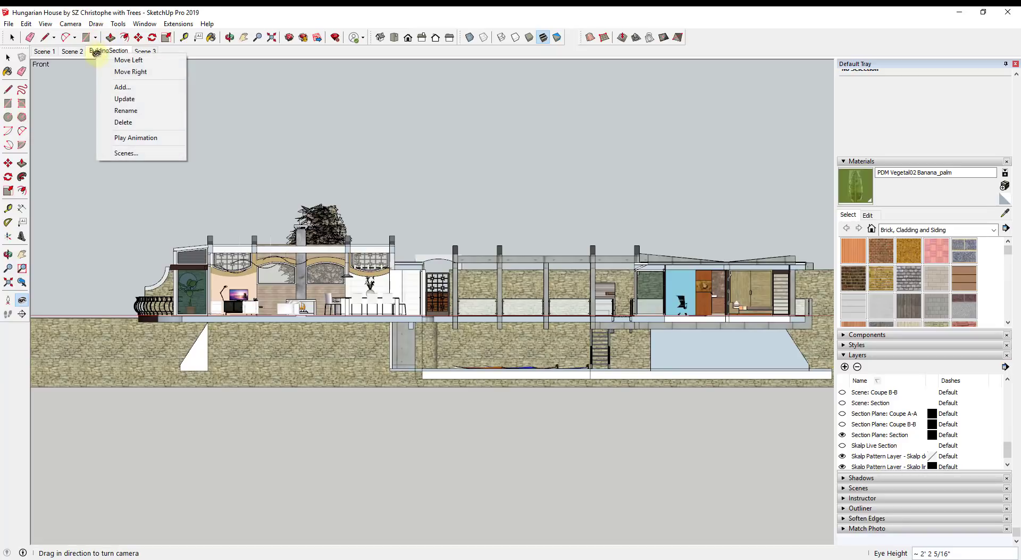
- Update the BuildingSection scene, save the model, and send it to LayOut
left_click(126, 99)
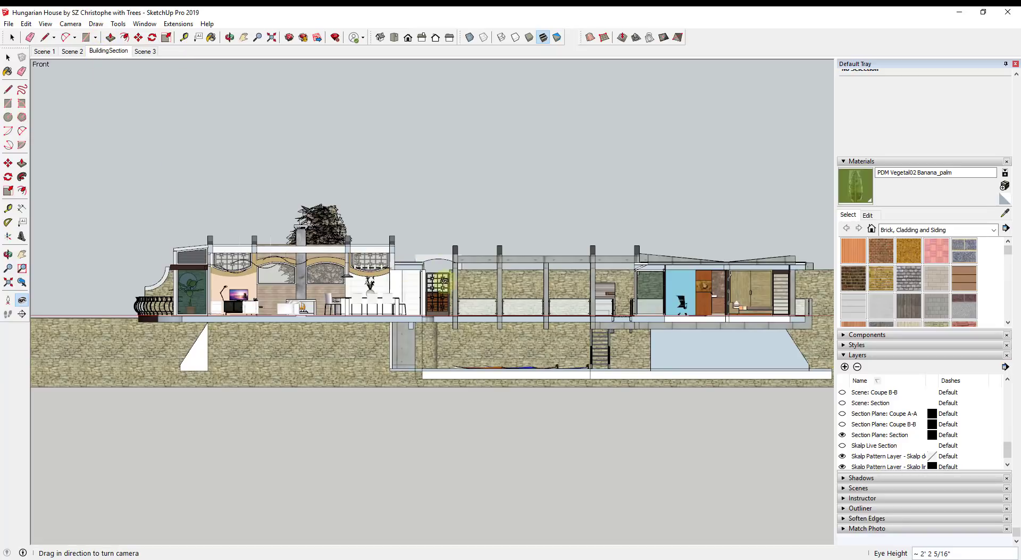
left_click(9, 24)
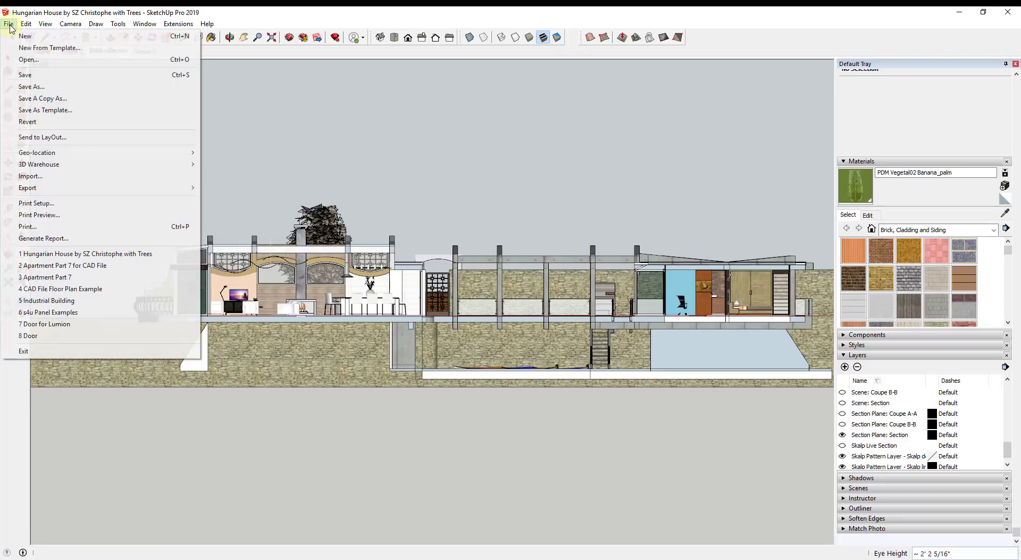
left_click(30, 78)
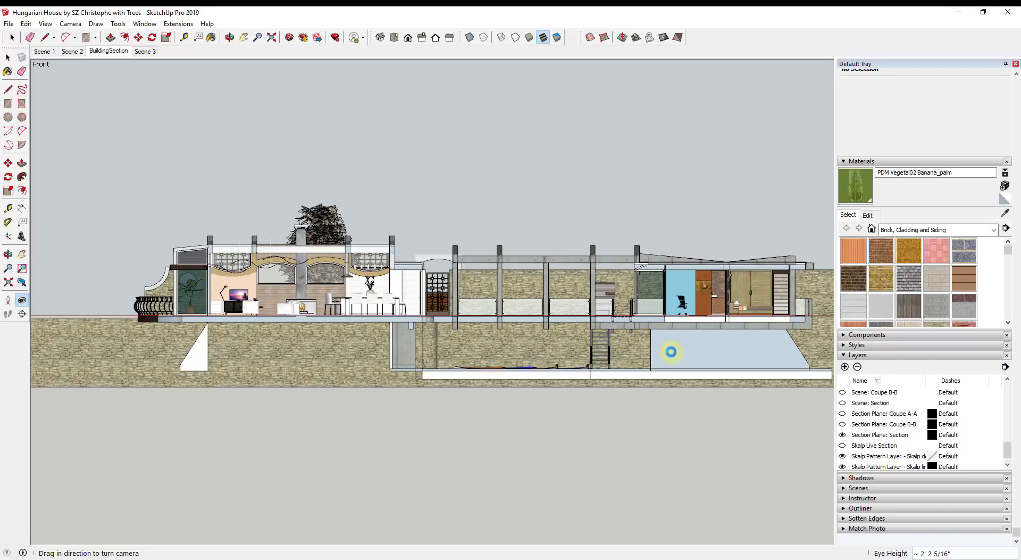
left_click(9, 24)
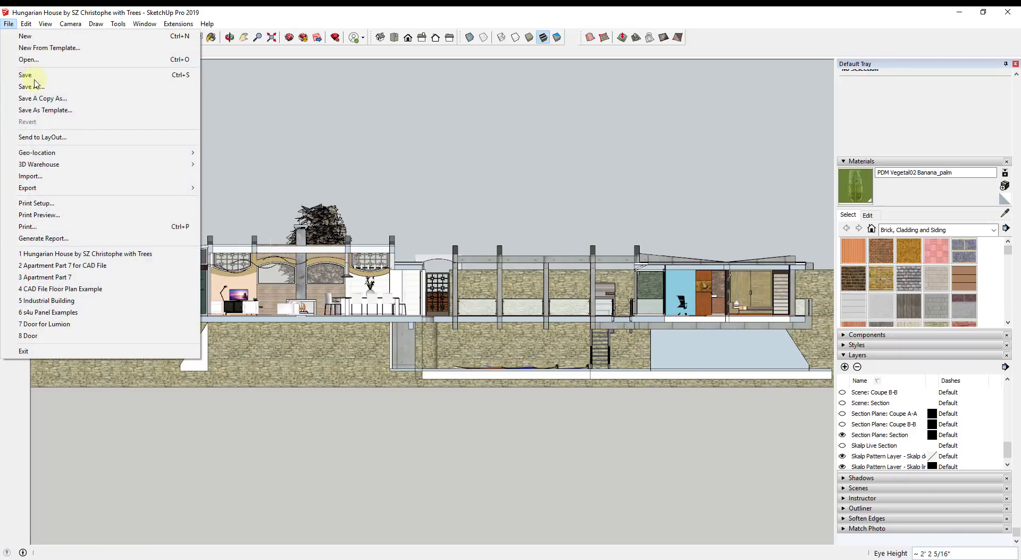
left_click(51, 137)
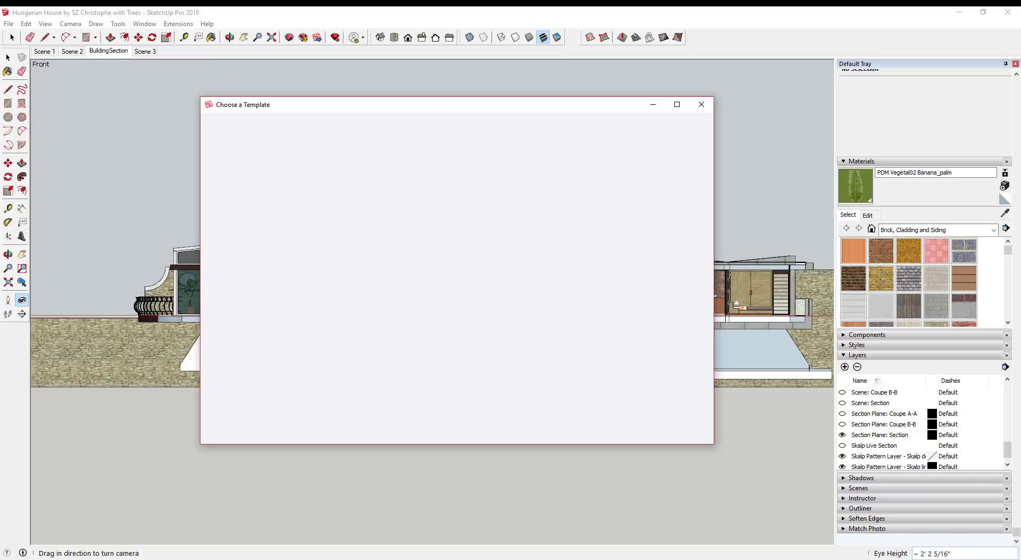
- Create a new LayOut document from the custom SketchUp template under My templates
left_click_drag(379, 110, 444, 117)
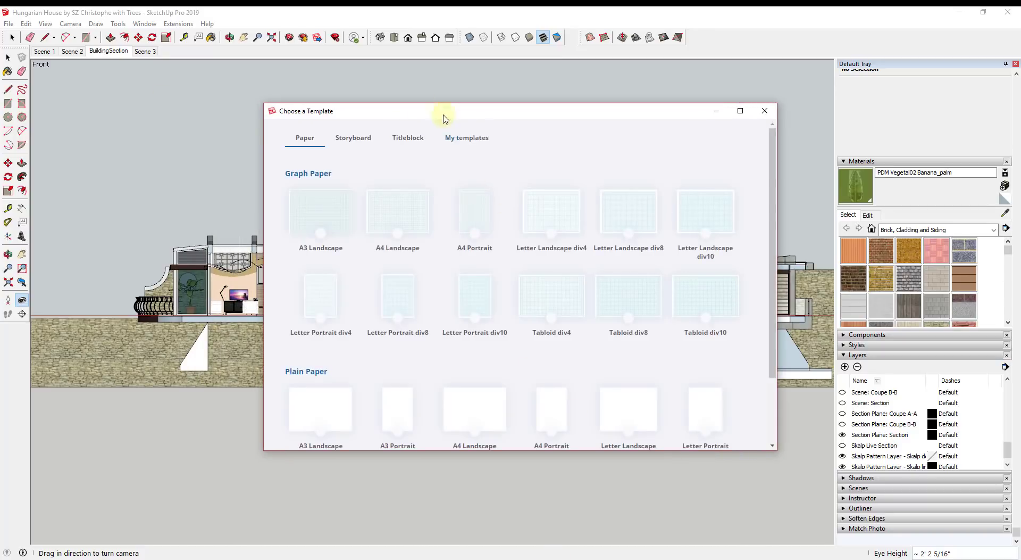
scroll(404, 249, "down", 2)
scroll(428, 326, "up", 2)
left_click(454, 140)
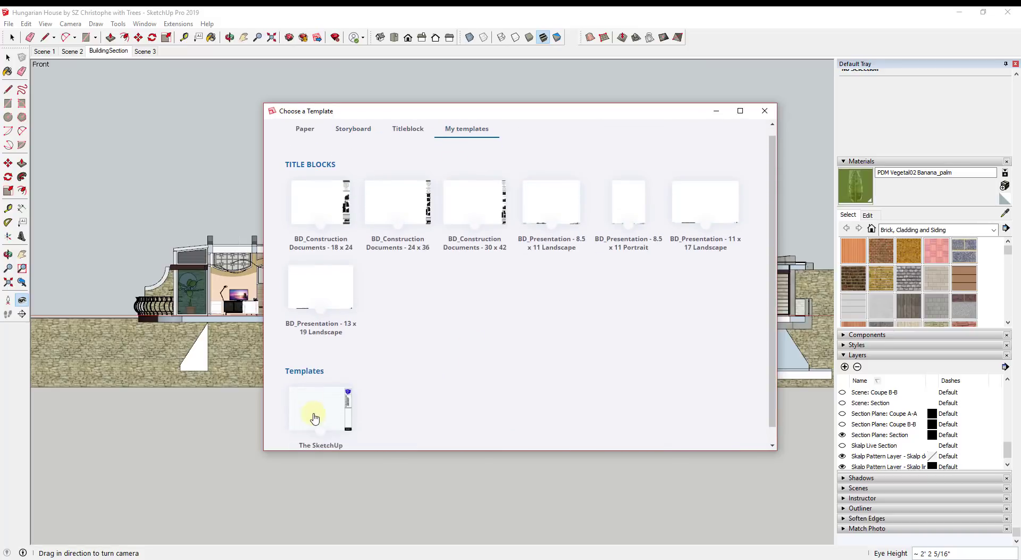
scroll(317, 407, "down", 1)
double_click(320, 391)
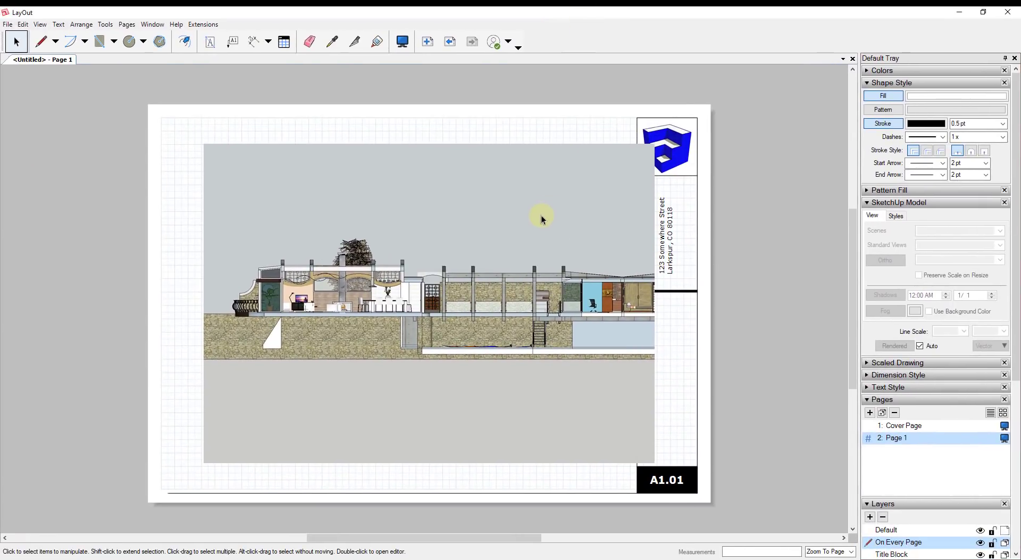
- Shift the house section viewport left on Page 1, clear of the title block
left_click(542, 219)
scroll(397, 404, "up", 1)
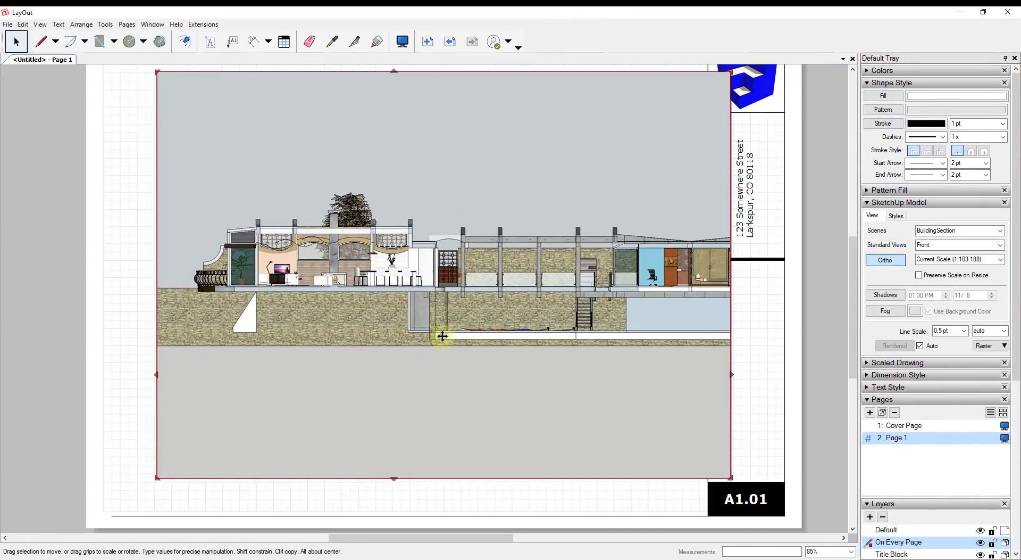
scroll(553, 293, "down", 2)
mouse_move(578, 248)
left_mouse_down()
mouse_move(591, 245)
mouse_move(578, 248)
left_mouse_up()
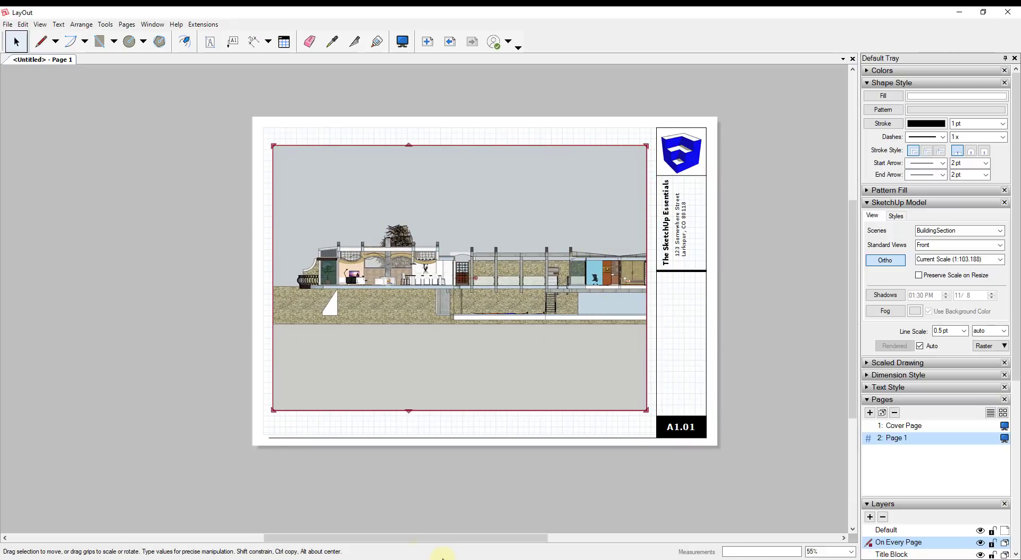
key("alt+Tab")
key("alt+Tab")
scroll(395, 266, "up", 5)
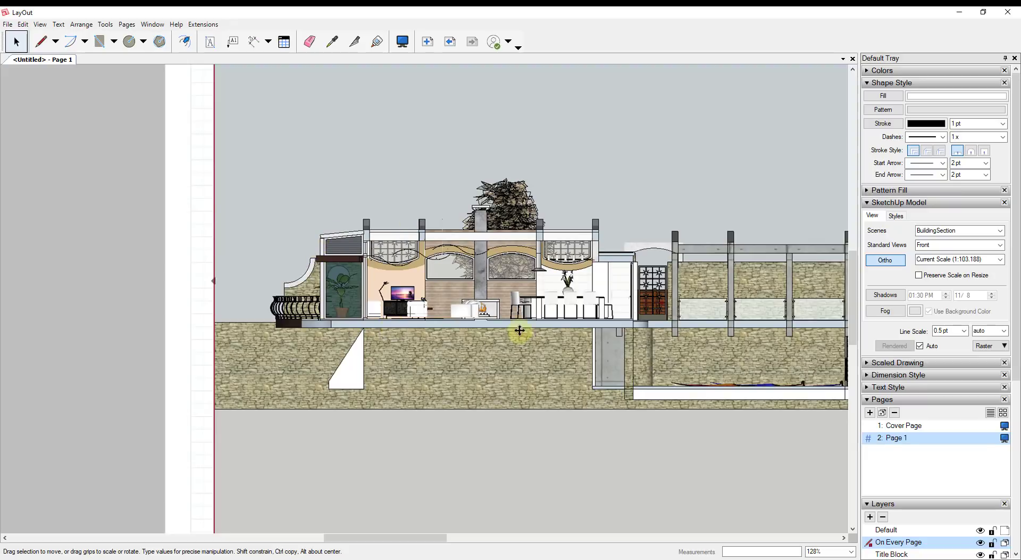
scroll(529, 294, "down", 3)
scroll(529, 294, "down", 1)
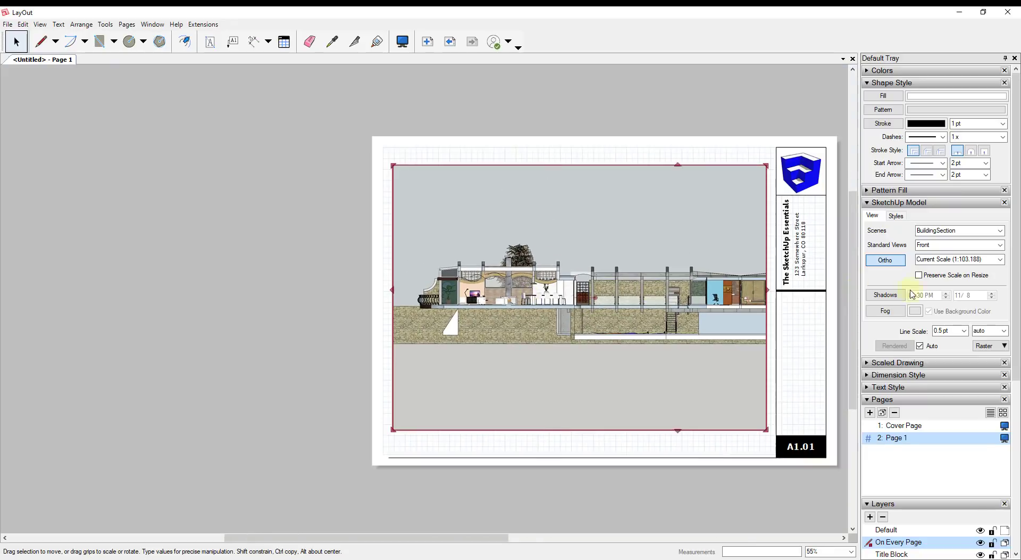
- Set the section viewport's scale to 1/8" = 1'-0" (1:96)
left_click(1000, 260)
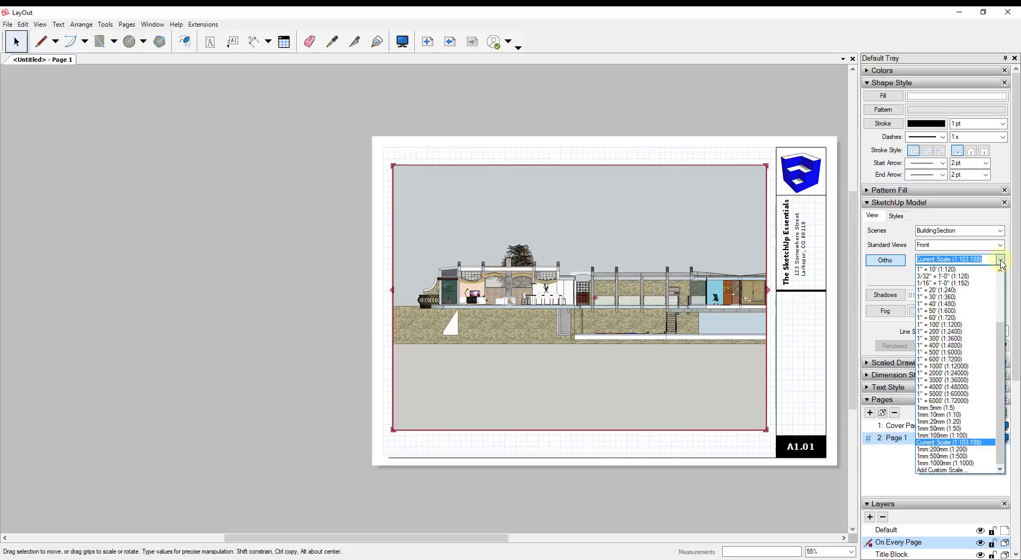
scroll(952, 289, "up", 2)
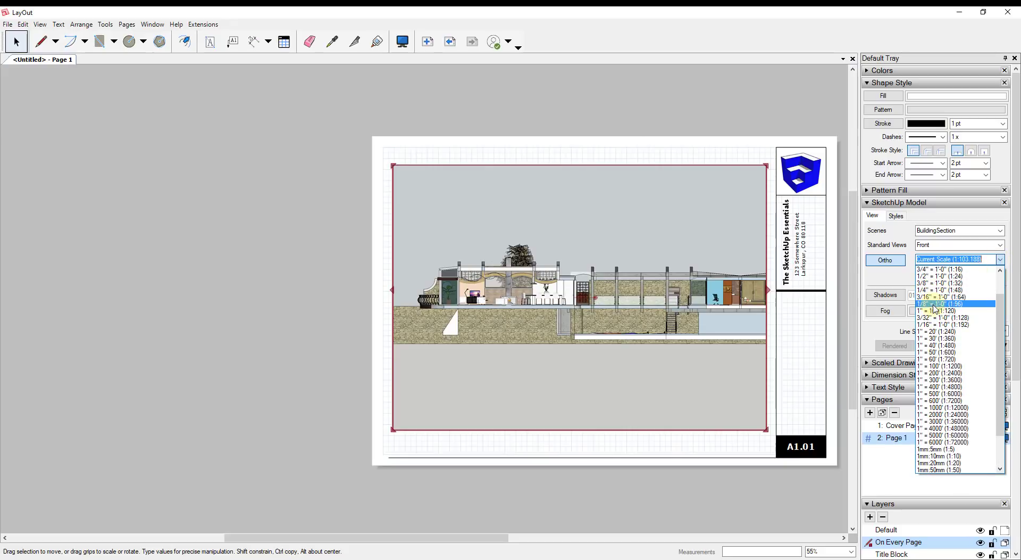
left_click(934, 306)
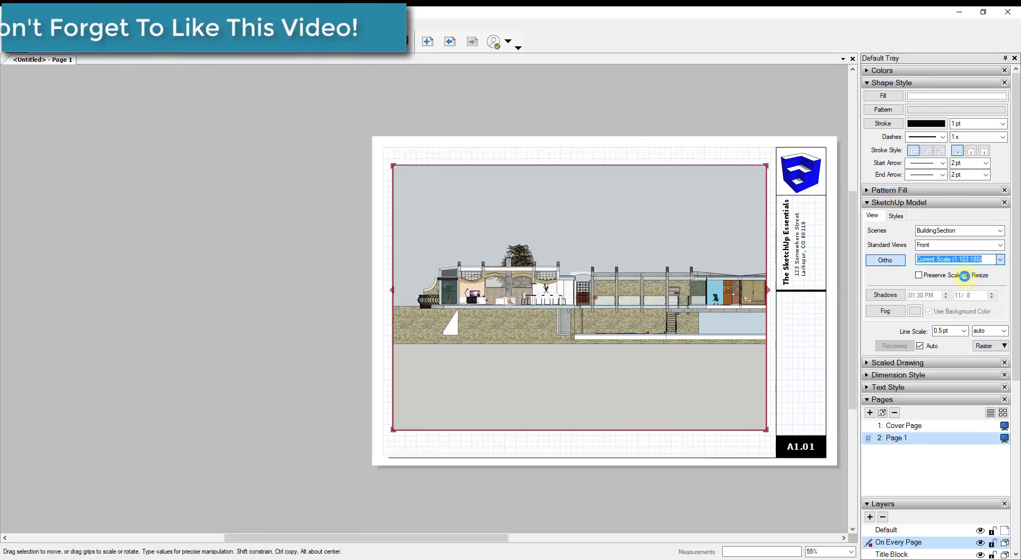
- Crop the viewport frame to just above the tree and move it higher on the page
left_click_drag(766, 429, 615, 363)
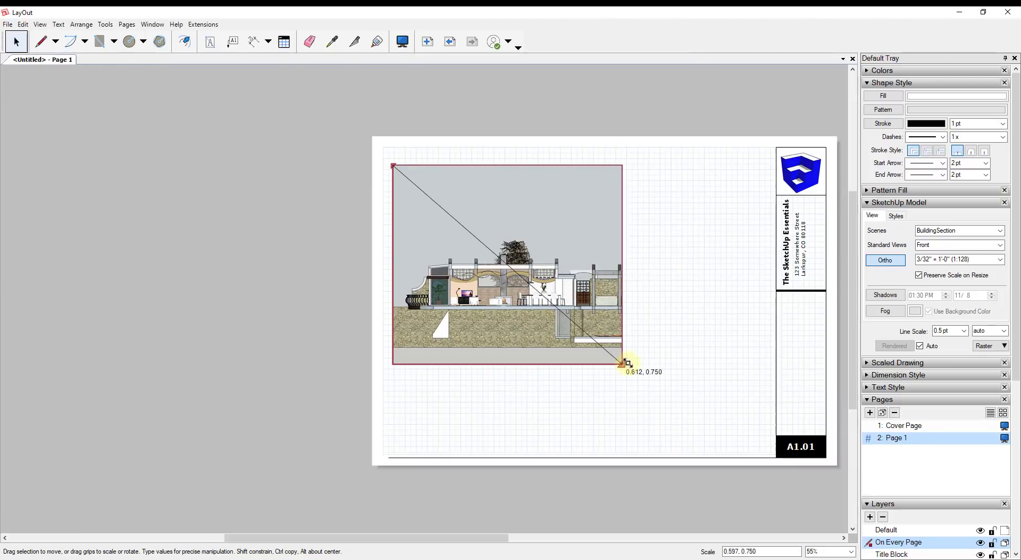
mouse_move(628, 363)
left_mouse_down()
mouse_move(646, 364)
mouse_move(628, 368)
left_mouse_up()
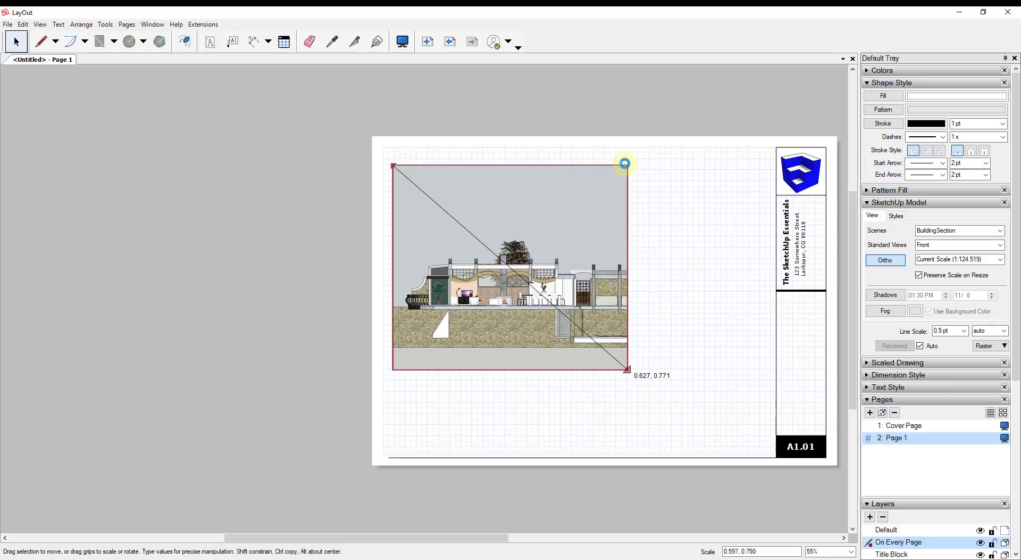
left_click(625, 163)
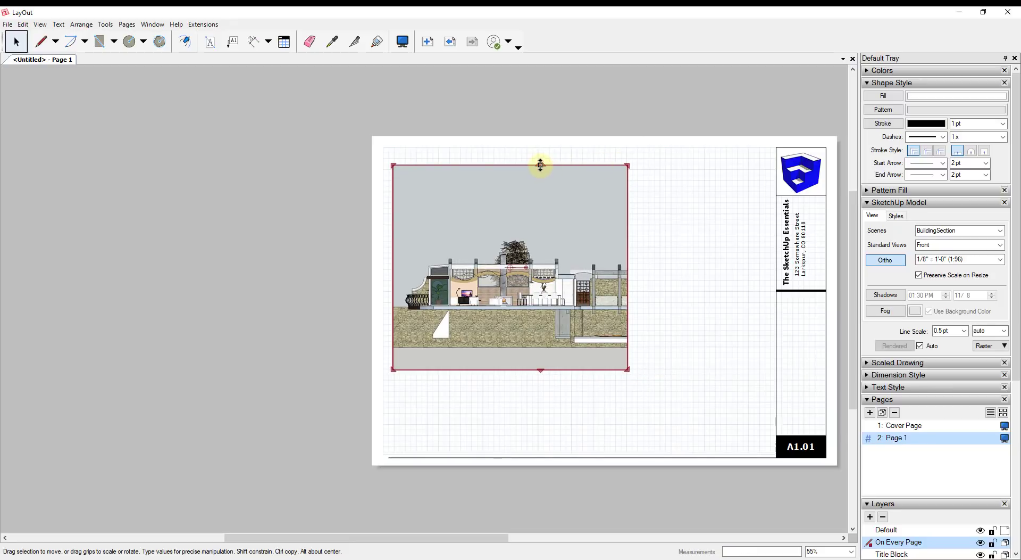
left_click_drag(540, 165, 536, 228)
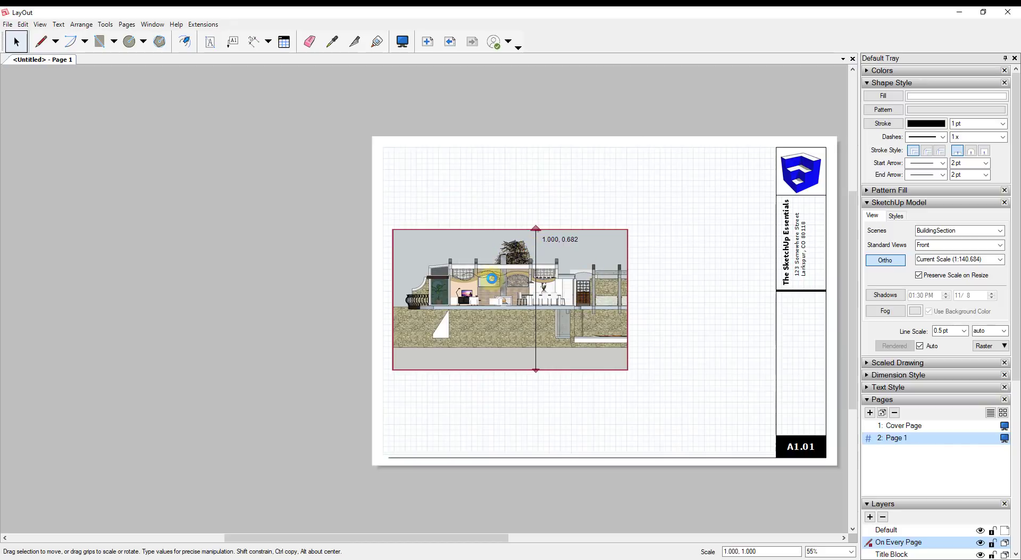
scroll(492, 277, "up", 2)
scroll(498, 278, "down", 3)
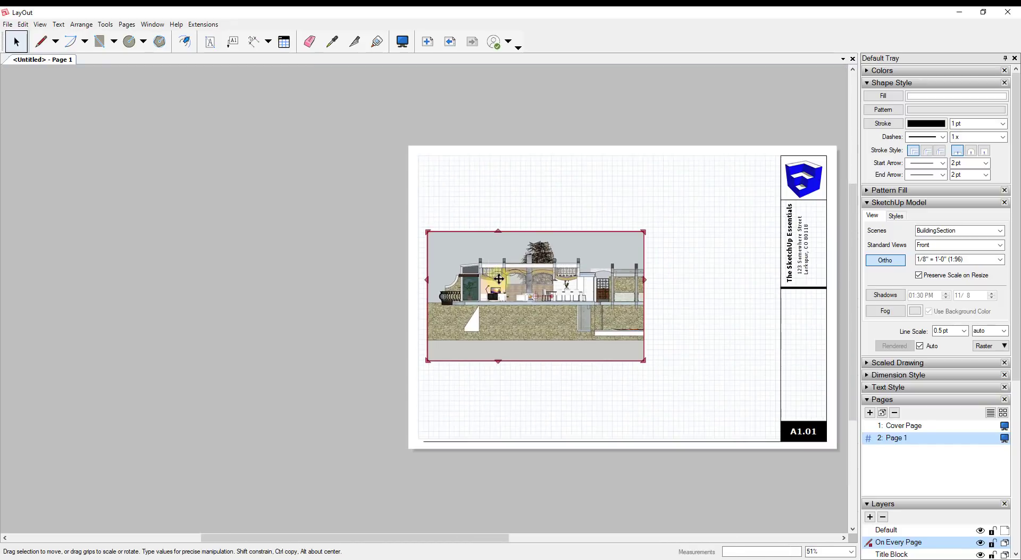
left_click_drag(498, 278, 509, 218)
- Draw a white rectangle over most of the house section viewport
scroll(524, 209, "up", 2)
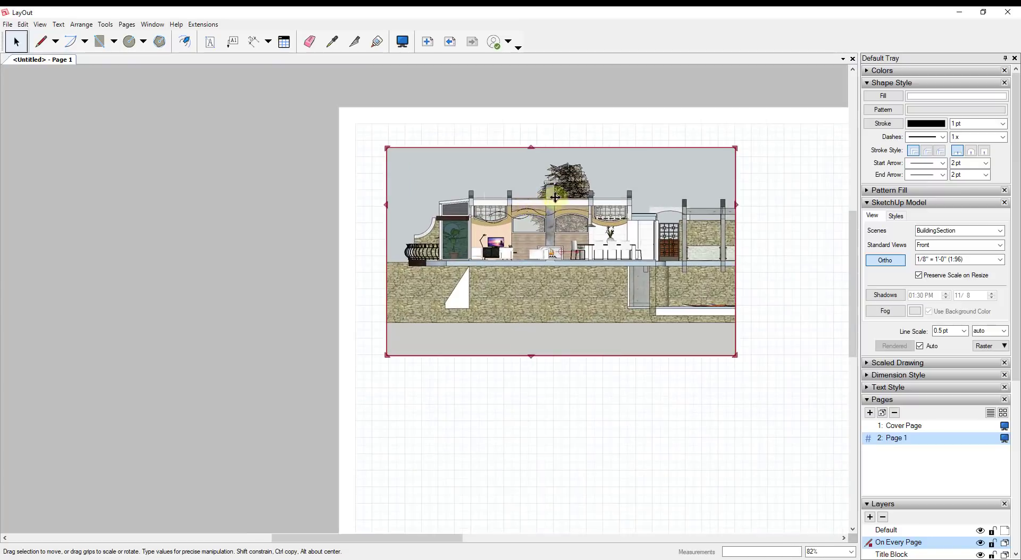
scroll(555, 197, "up", 2)
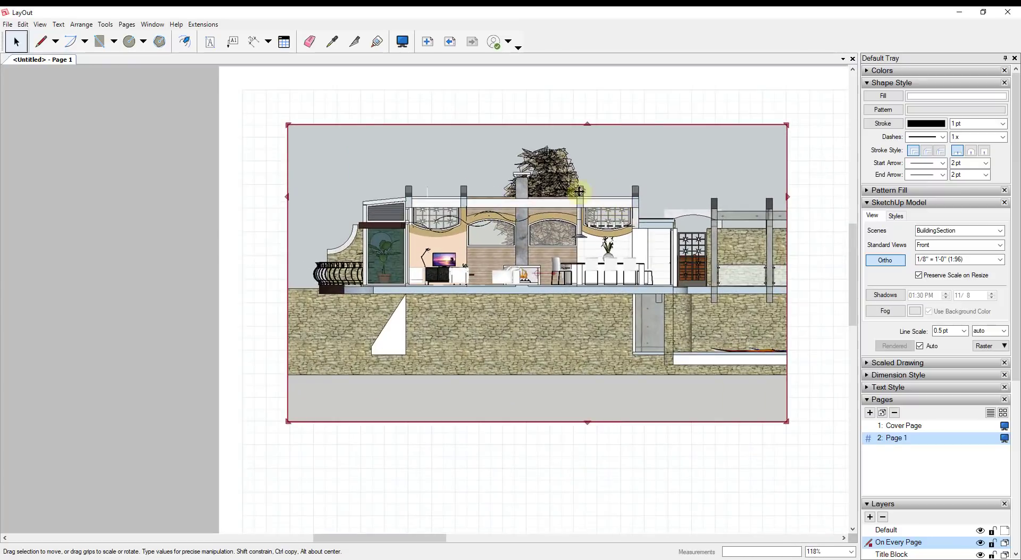
left_click(100, 42)
scroll(675, 177, "up", 5)
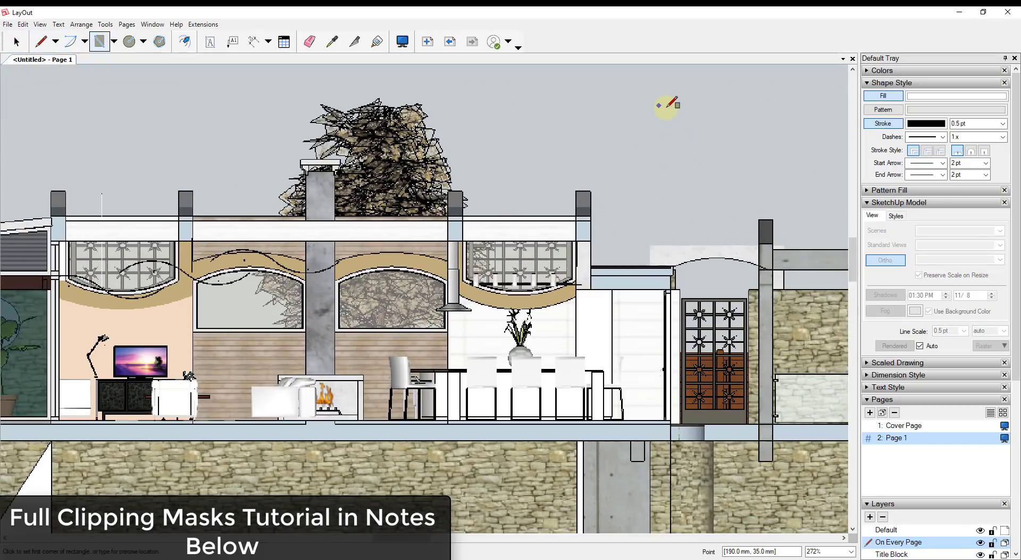
scroll(466, 276, "down", 8)
left_click(514, 234)
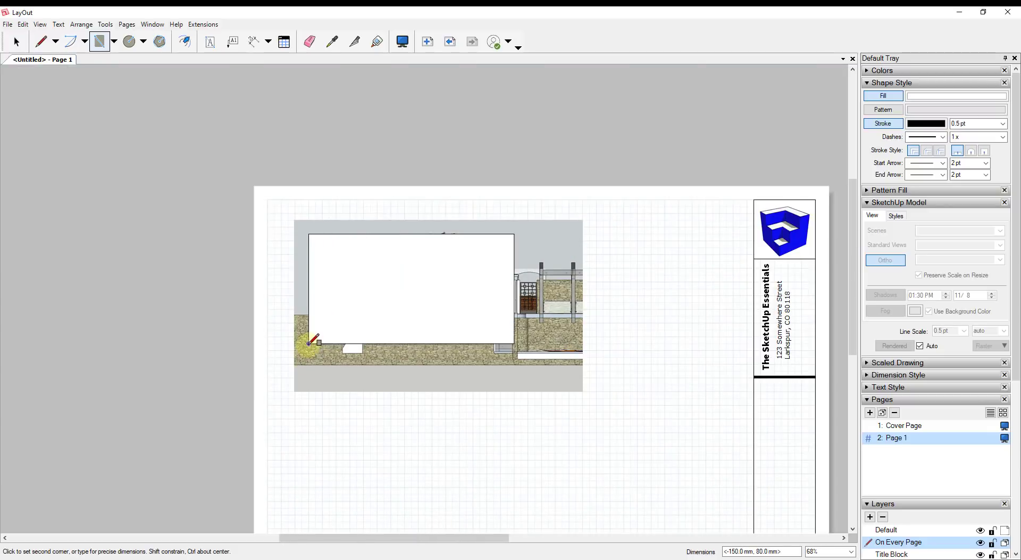
left_click(309, 343)
scroll(515, 292, "up", 5)
- Widen the rectangle slightly to the right to cover more of the house
key("space")
left_click(500, 292)
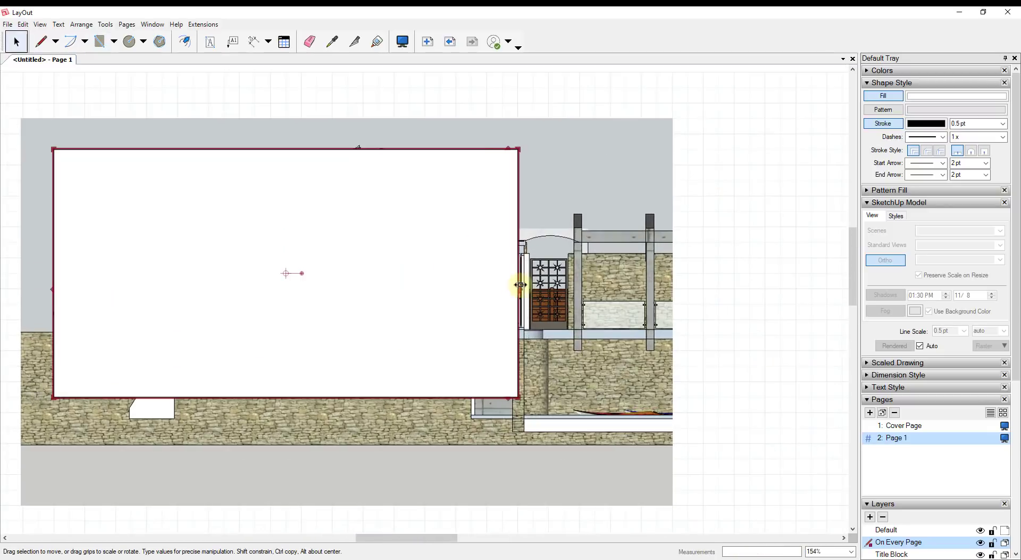
left_click_drag(520, 291, 527, 289)
scroll(522, 301, "up", 2)
scroll(431, 288, "down", 4)
scroll(431, 288, "up", 1)
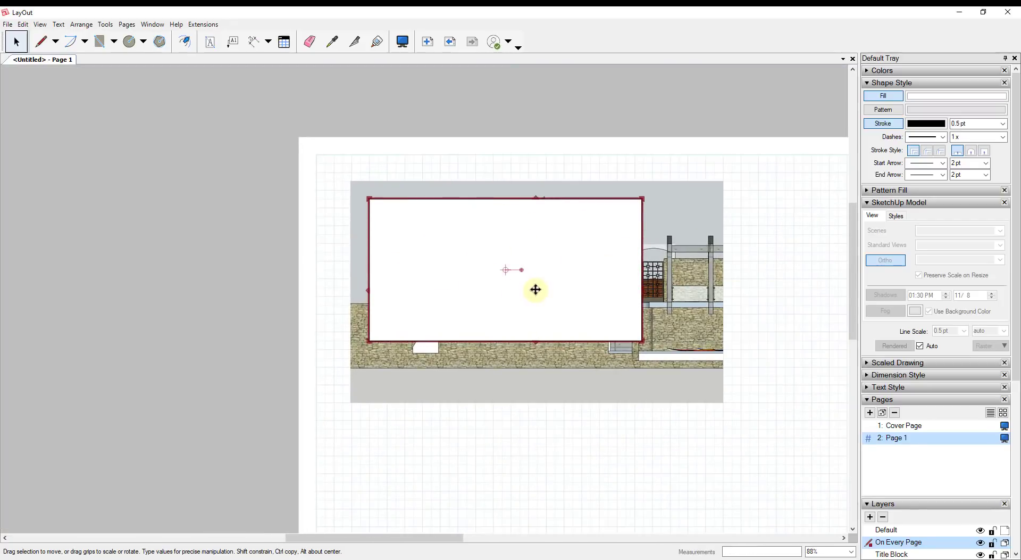
- Select the section viewport and white rectangle, then apply Edit > Create Clipping Mask
left_click(701, 215)
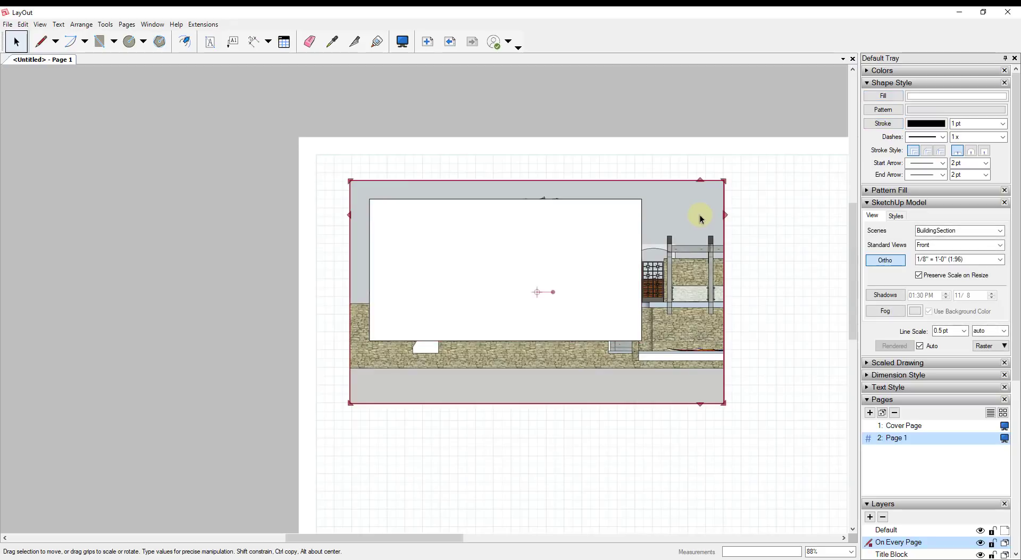
left_click(606, 237, "shift")
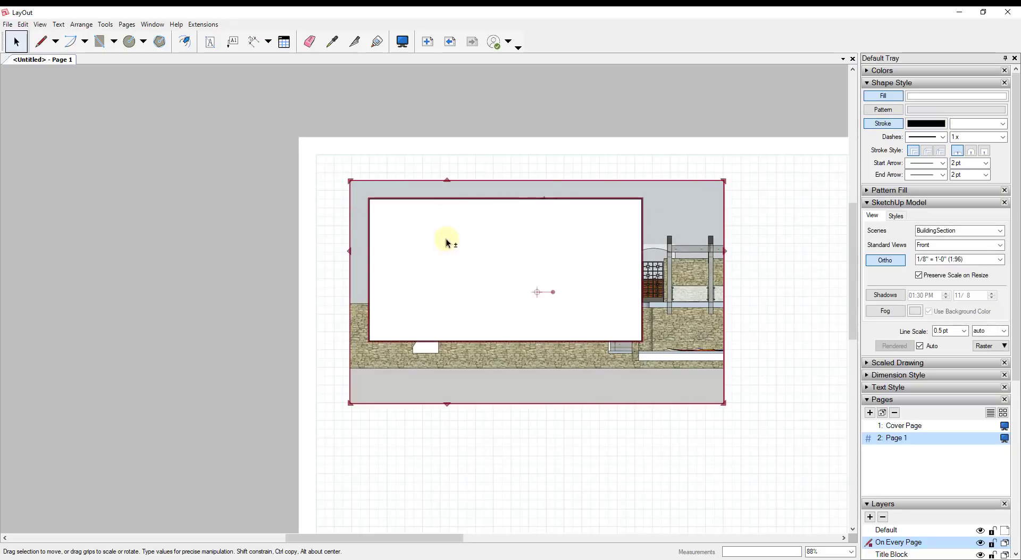
left_click(41, 25)
mouse_move(27, 27)
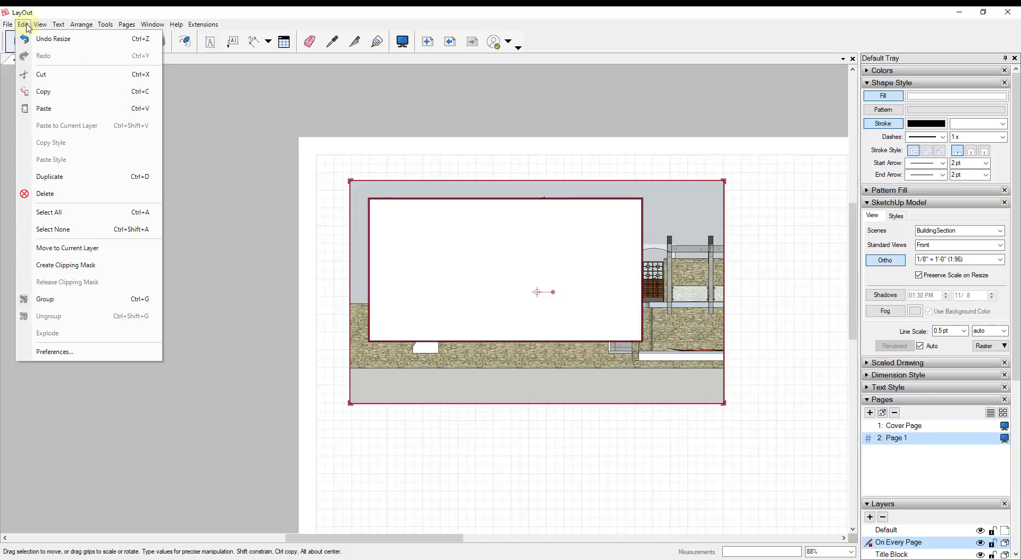
left_click(91, 270)
scroll(640, 286, "up", 4)
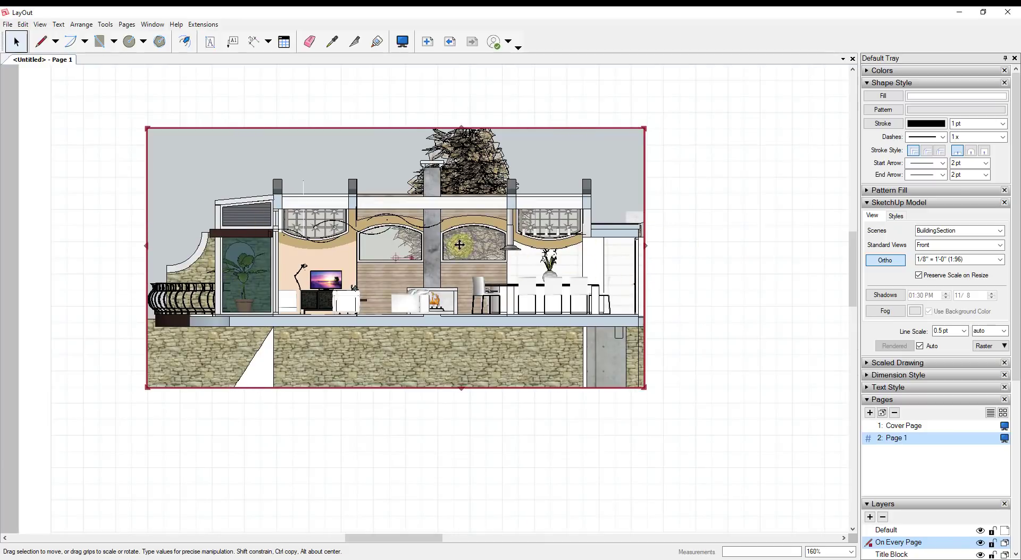
scroll(460, 245, "down", 4)
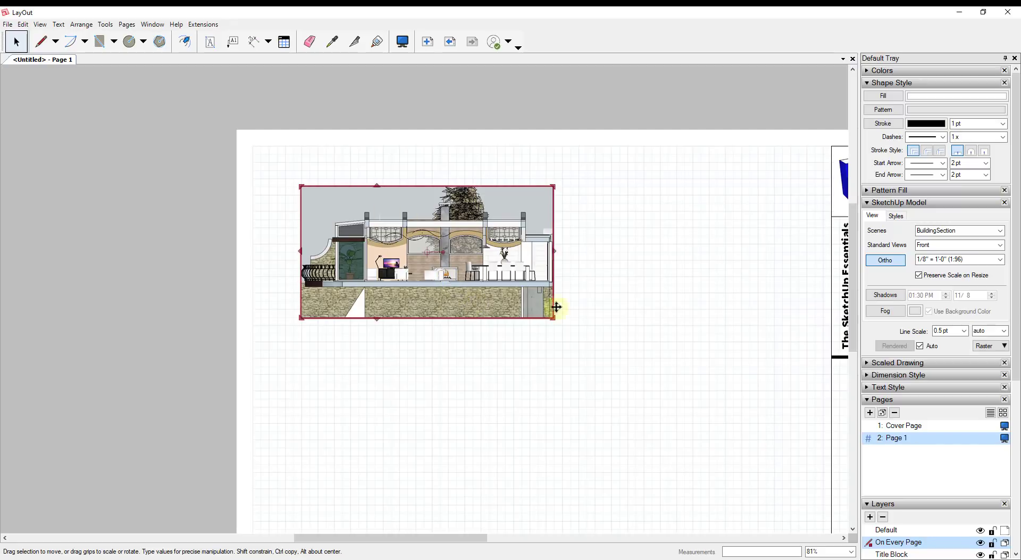
scroll(349, 171, "up", 2)
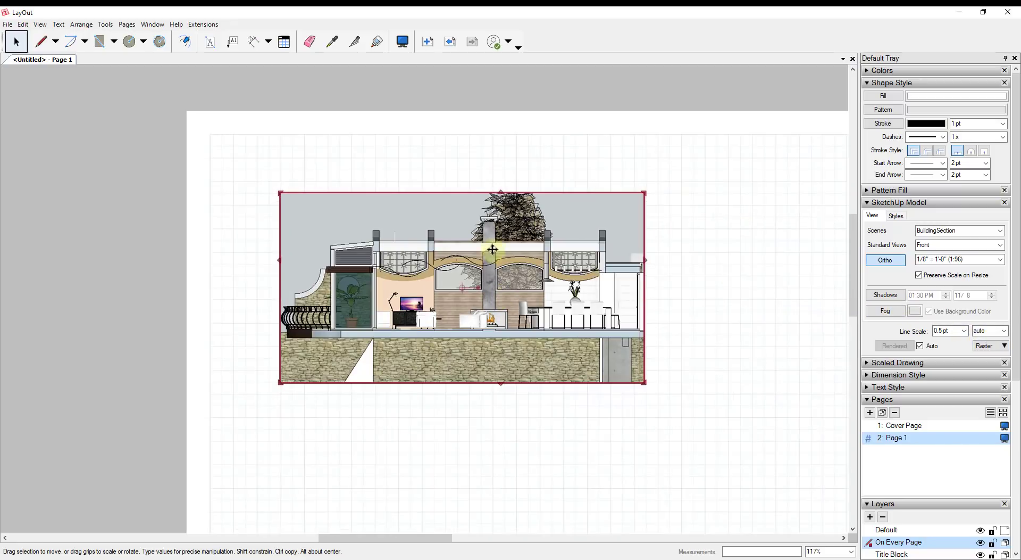
scroll(548, 287, "down", 3)
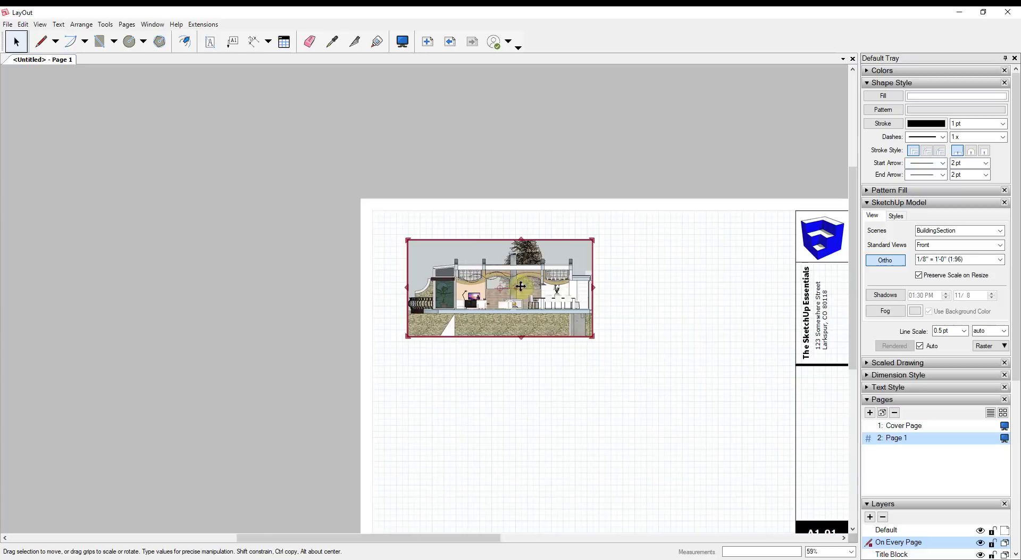